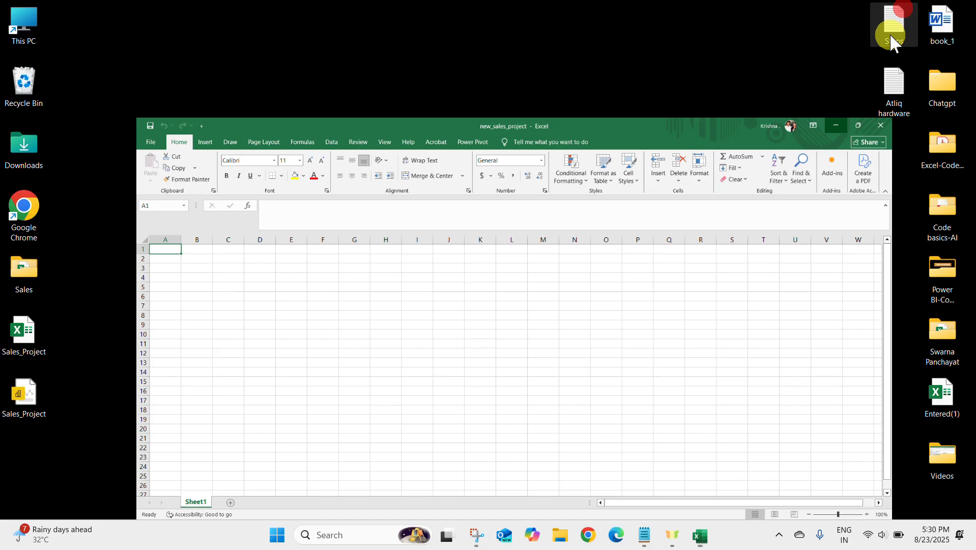
# Step: Open the Steps text file from the desktop, review the four listed project steps, and close it
pyautogui.doubleClick(893, 32)
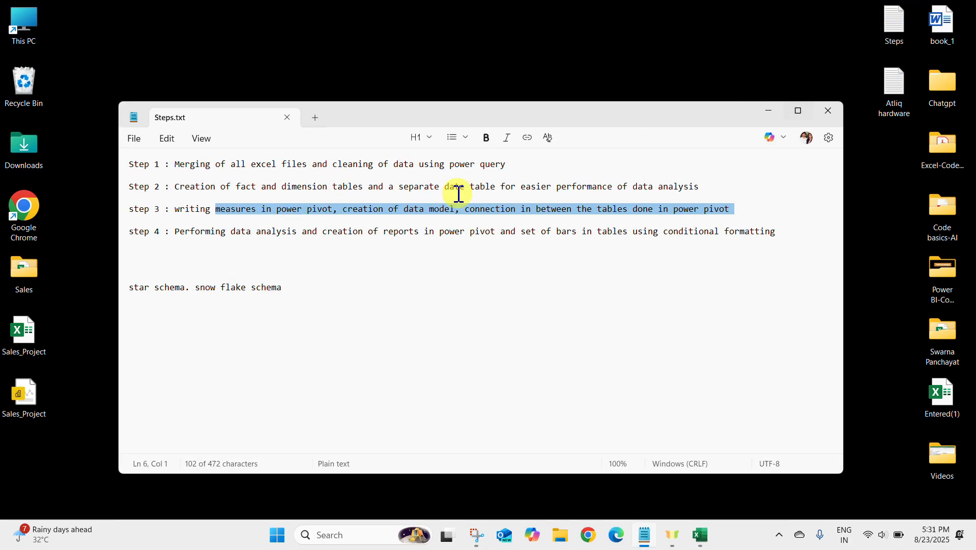
pyautogui.moveTo(179, 166); pyautogui.dragTo(538, 144)
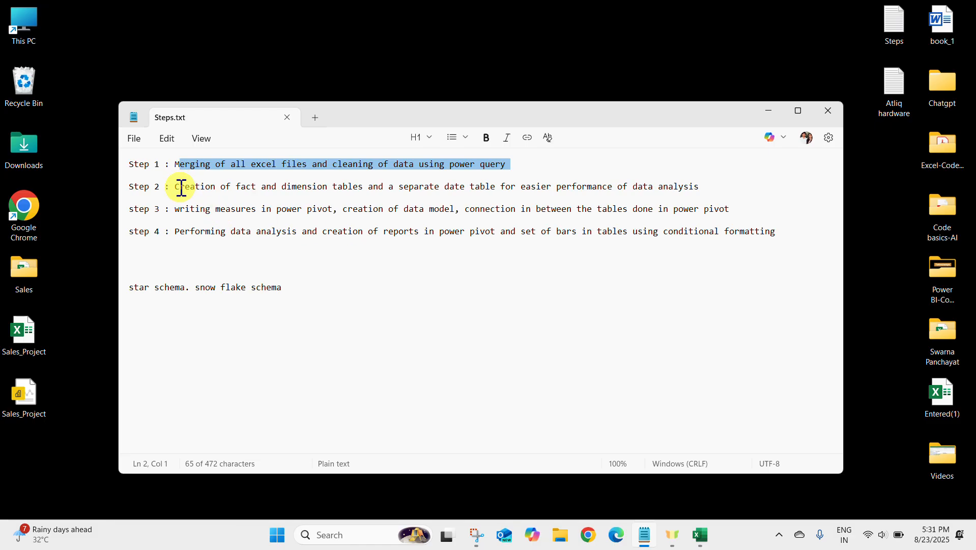
pyautogui.moveTo(181, 187); pyautogui.dragTo(490, 208)
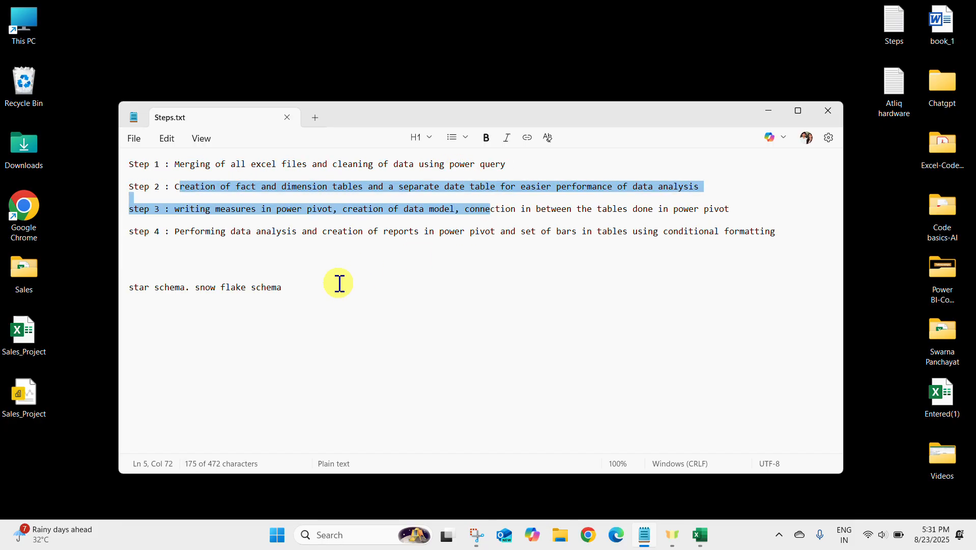
pyautogui.click(720, 200)
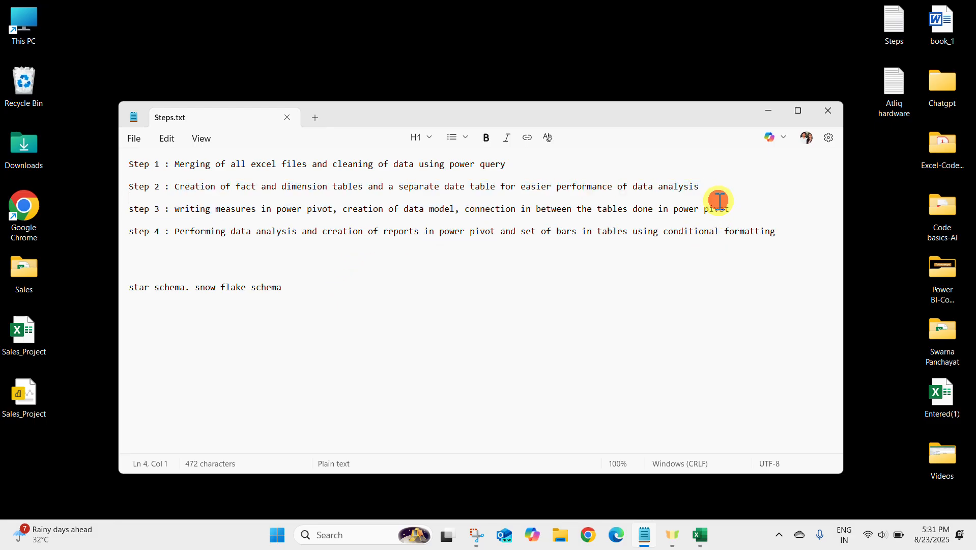
pyautogui.click(830, 109)
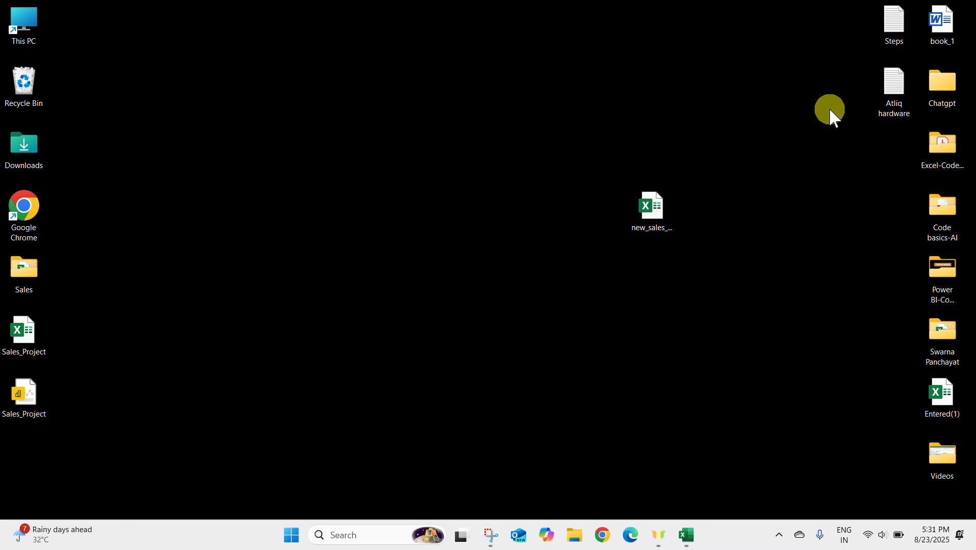
# Step: Close the open new_sales_project workbook in Excel and reopen it from its desktop file
pyautogui.click(687, 535)
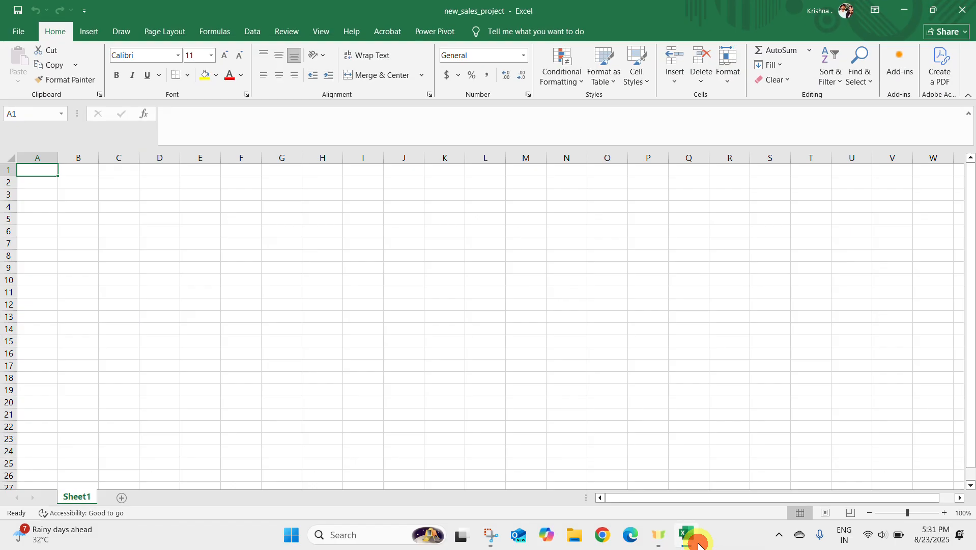
pyautogui.click(962, 11)
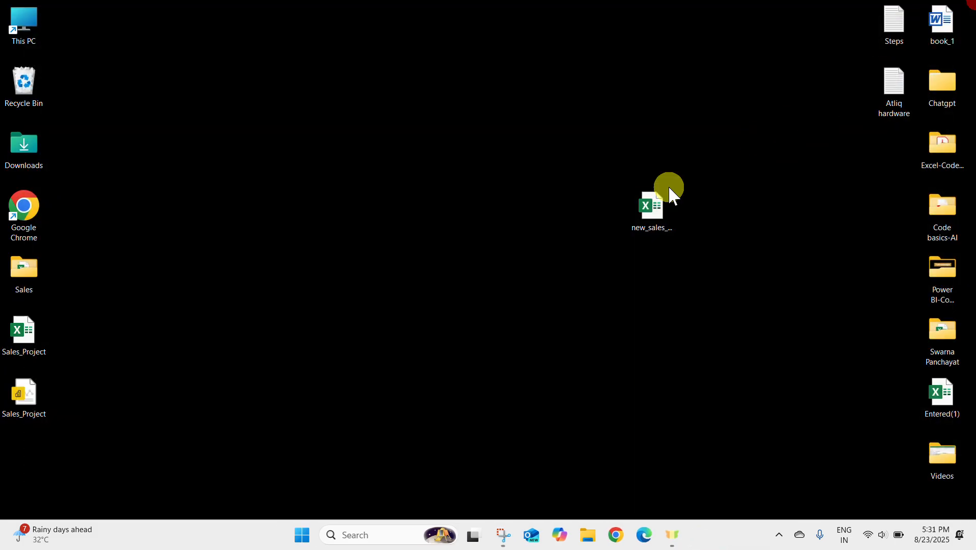
pyautogui.doubleClick(649, 229)
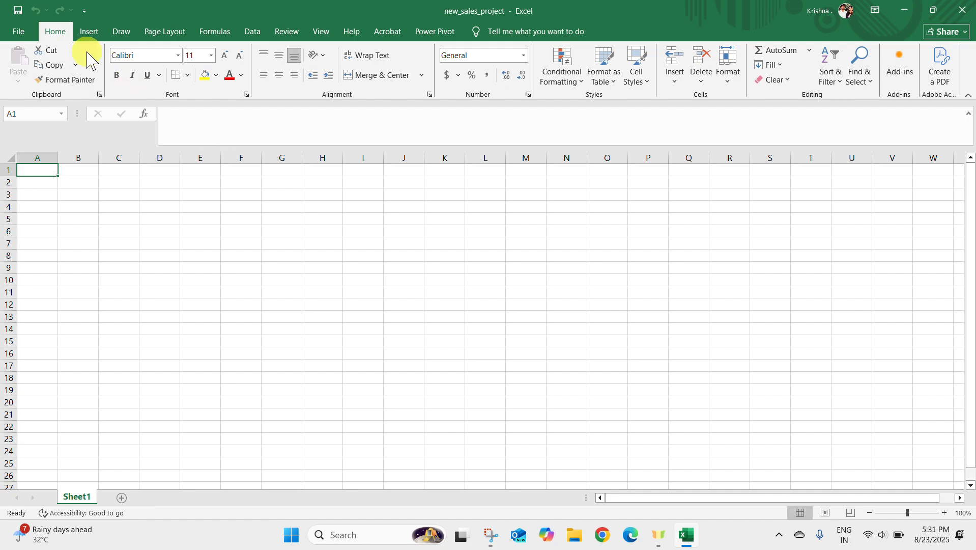
# Step: Show the list of queries and connections in the workbook
pyautogui.click(89, 31)
pyautogui.click(121, 31)
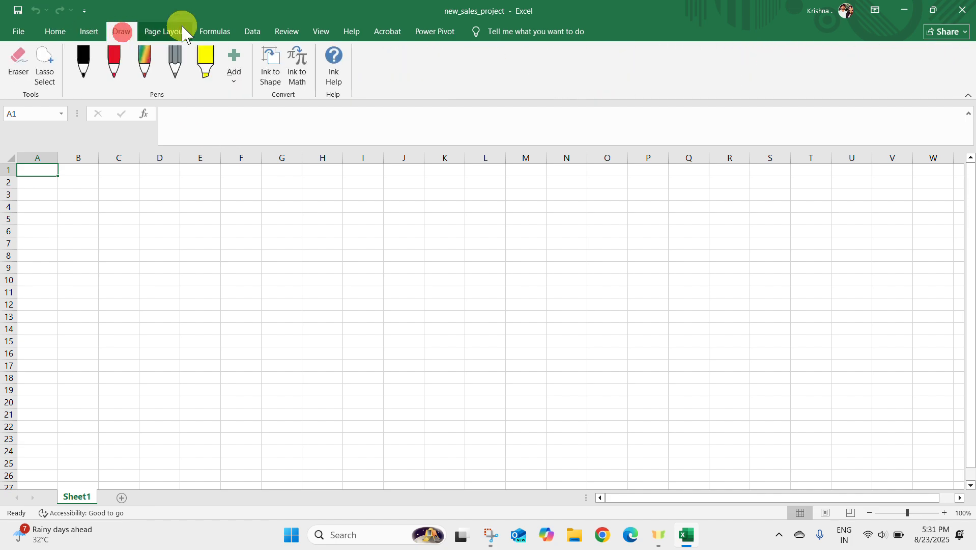
pyautogui.click(182, 32)
pyautogui.click(248, 31)
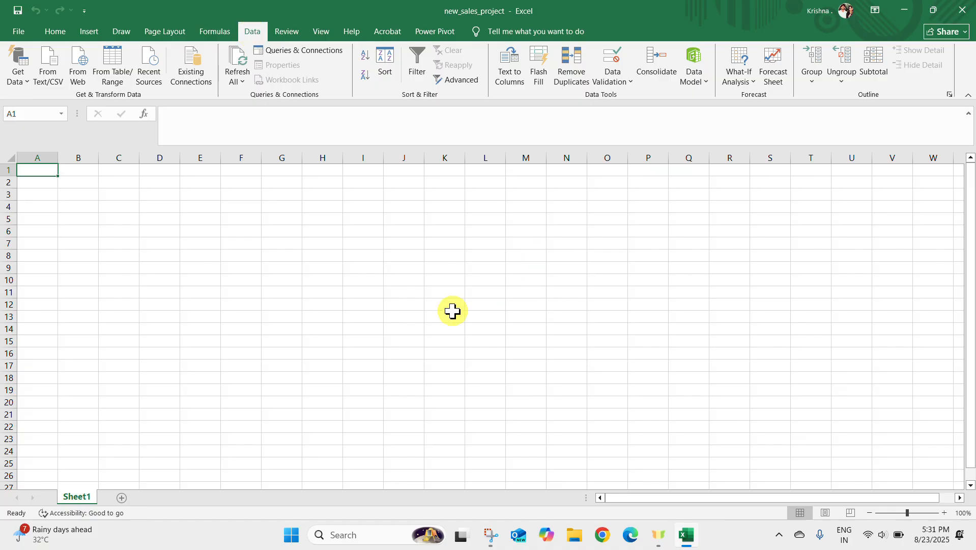
pyautogui.click(322, 51)
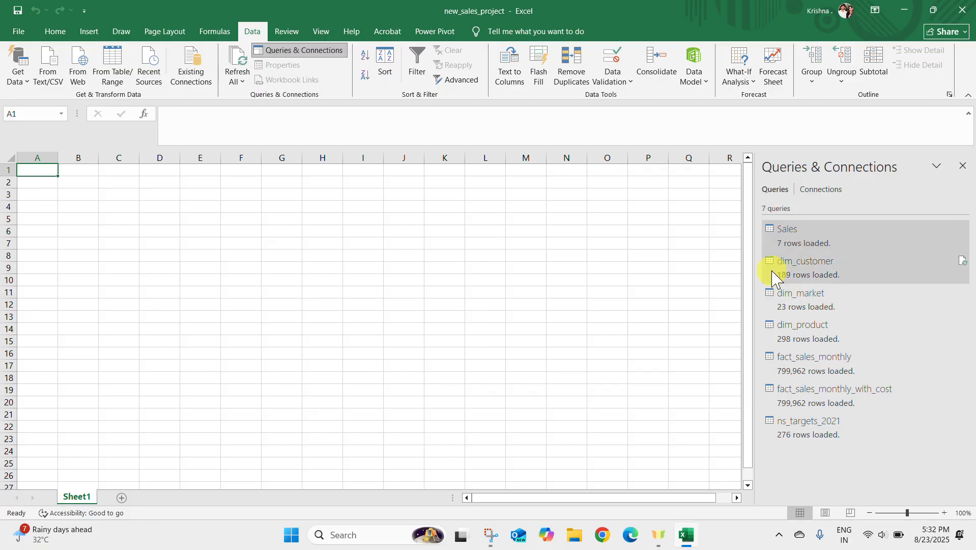
# Step: Open the dim_market query in the Power Query Editor, allowing the external data source connection
pyautogui.moveTo(870, 317)
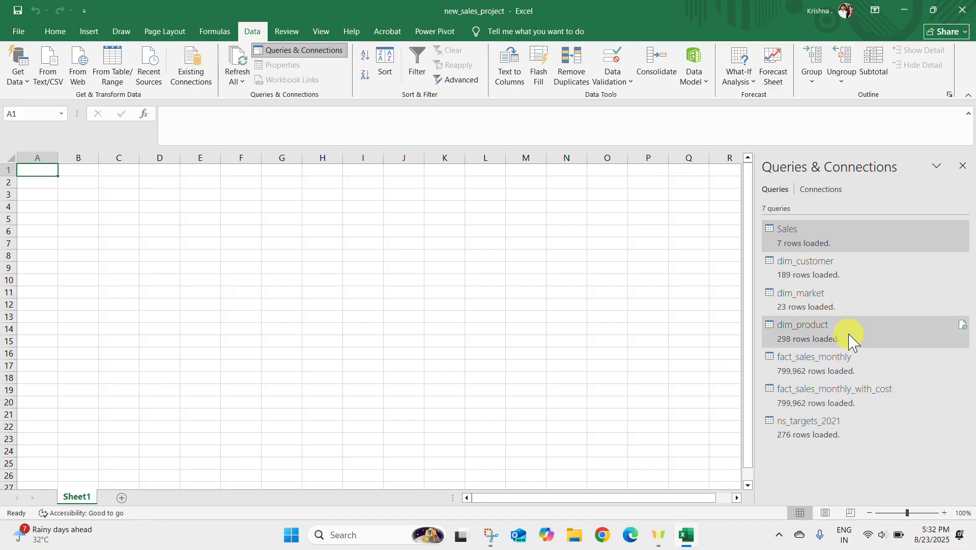
pyautogui.doubleClick(839, 295)
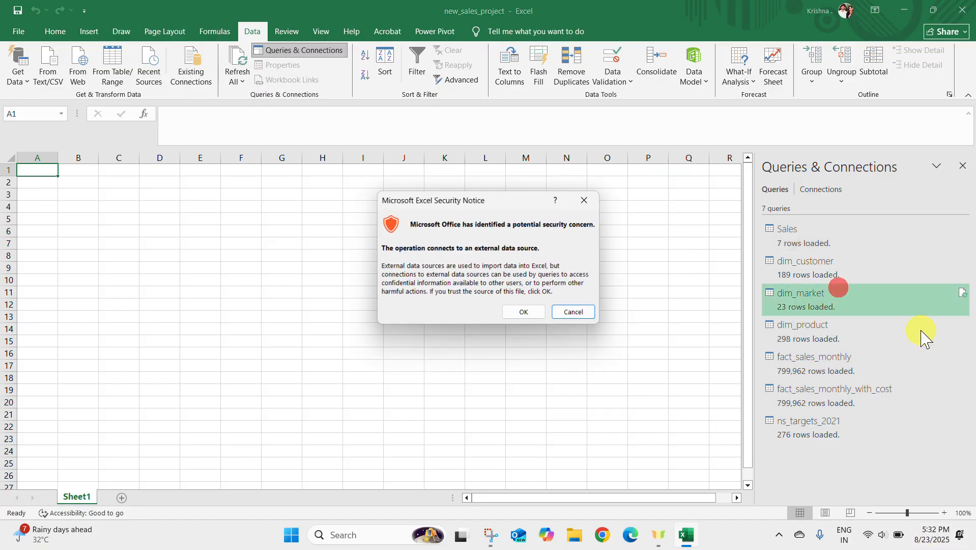
pyautogui.click(537, 311)
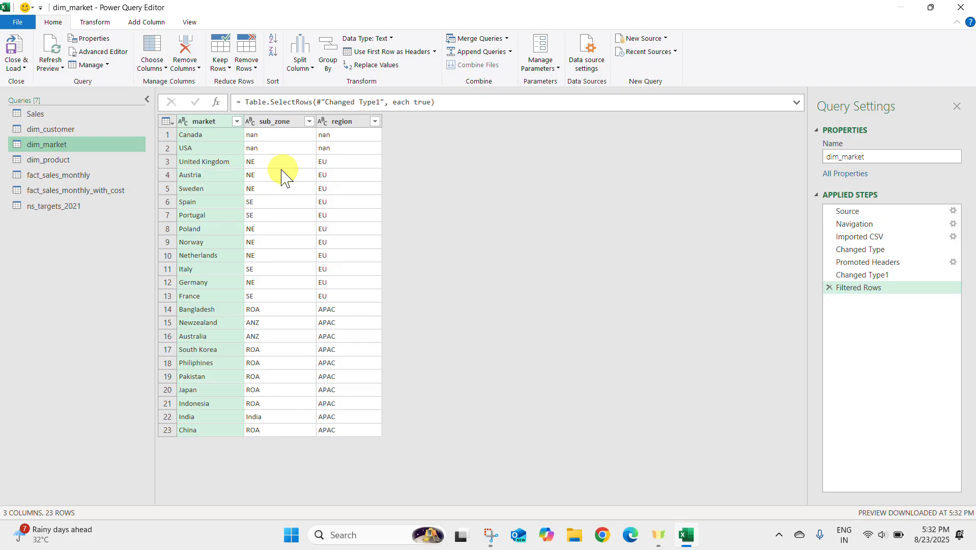
pyautogui.click(15, 69)
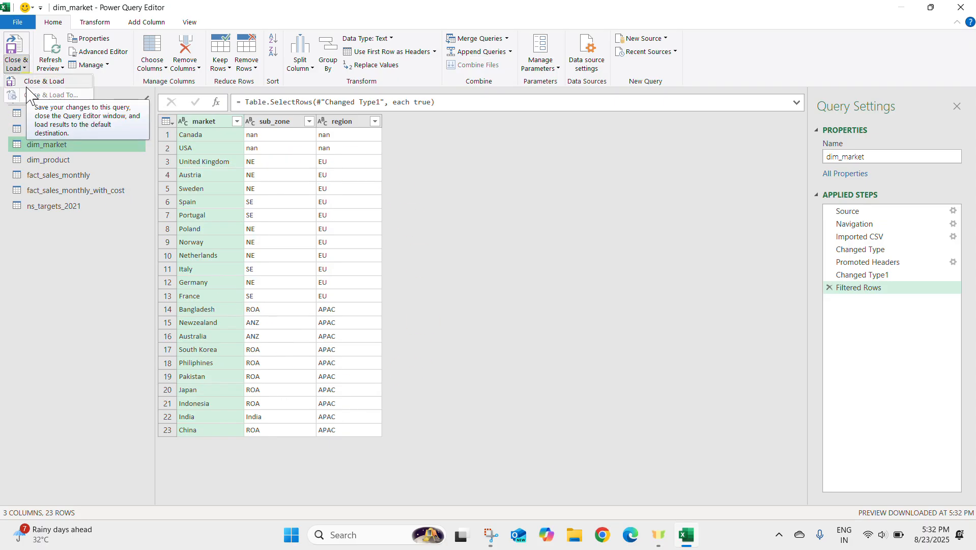
pyautogui.click(35, 310)
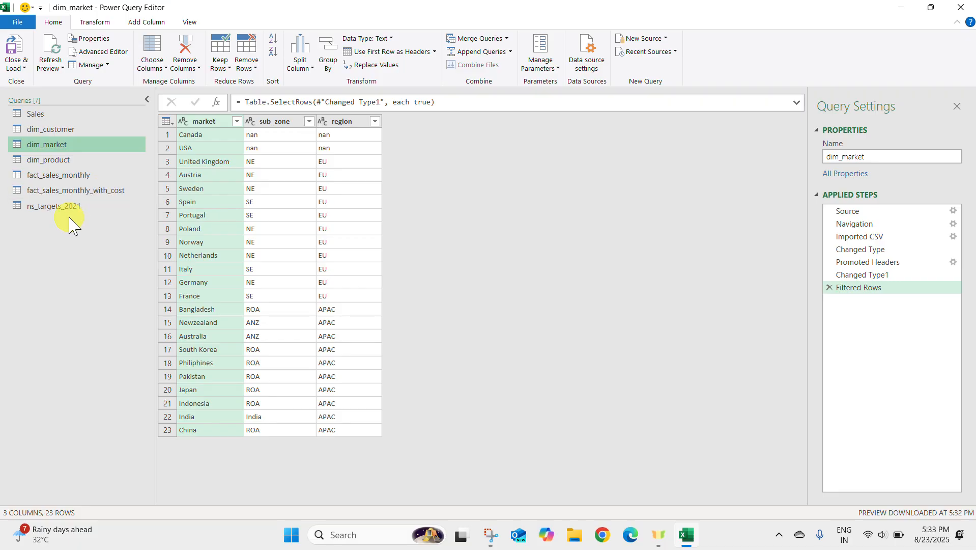
# Step: Look through the data of the dimension queries dim_customer, dim_market and dim_product
pyautogui.click(86, 133)
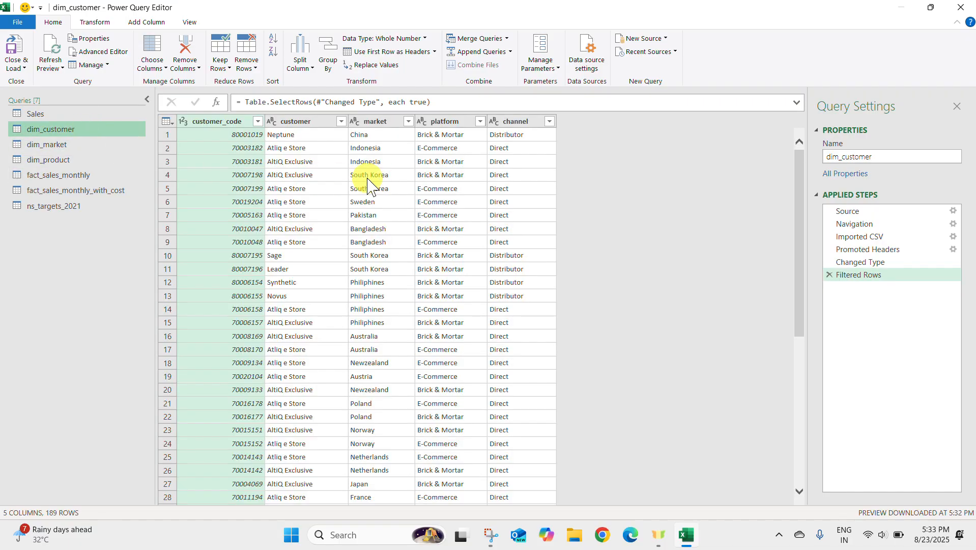
pyautogui.click(47, 158)
pyautogui.click(50, 144)
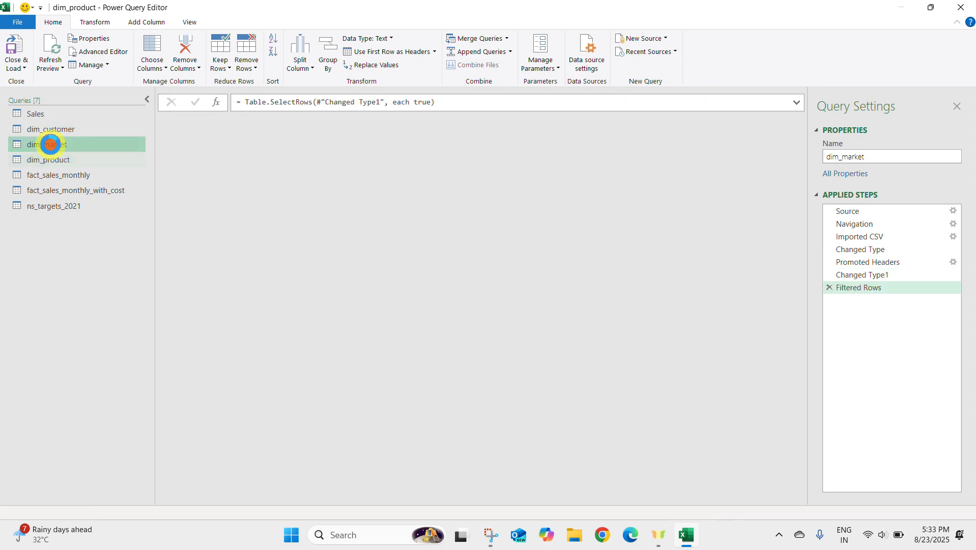
pyautogui.click(76, 158)
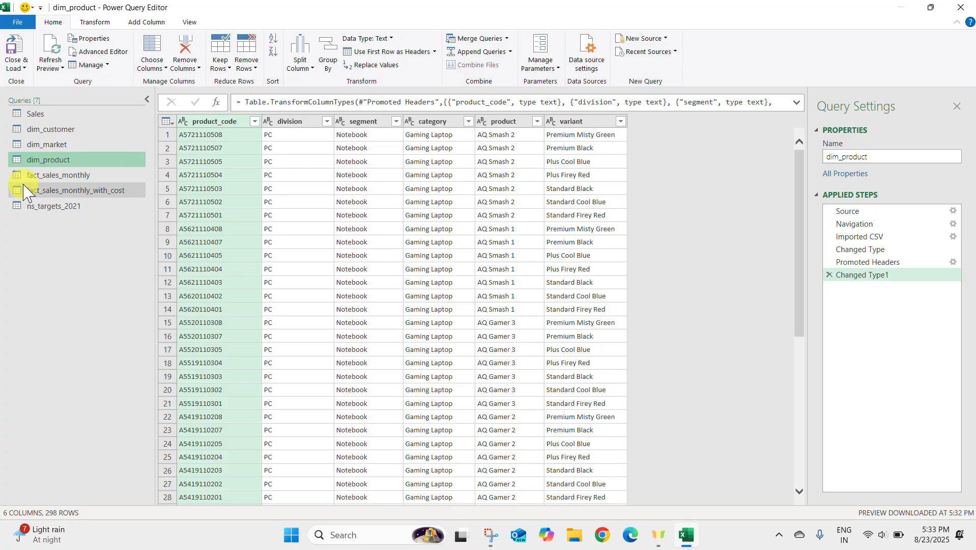
# Step: Compare the columns of the fact_sales_monthly and fact_sales_monthly_with_cost queries
pyautogui.click(42, 175)
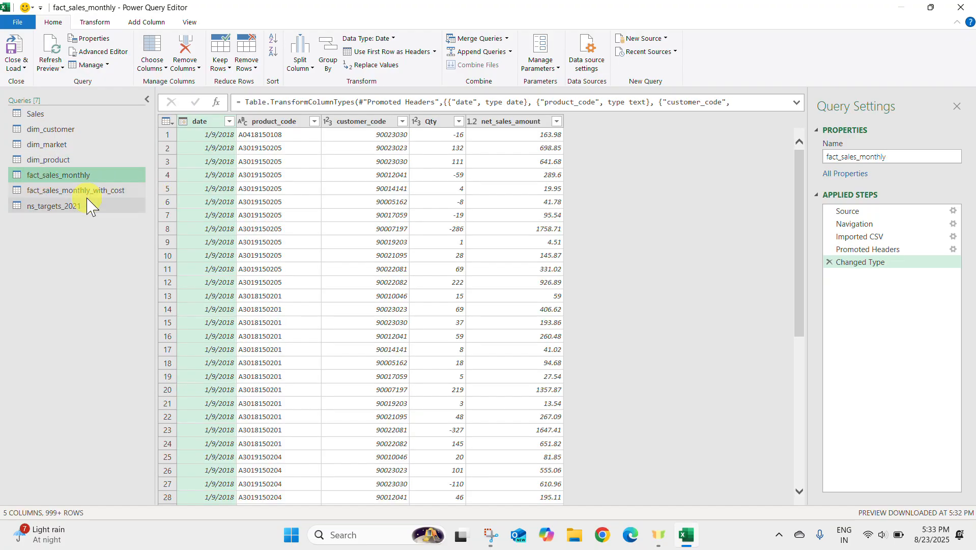
pyautogui.click(87, 201)
pyautogui.click(83, 175)
pyautogui.click(88, 189)
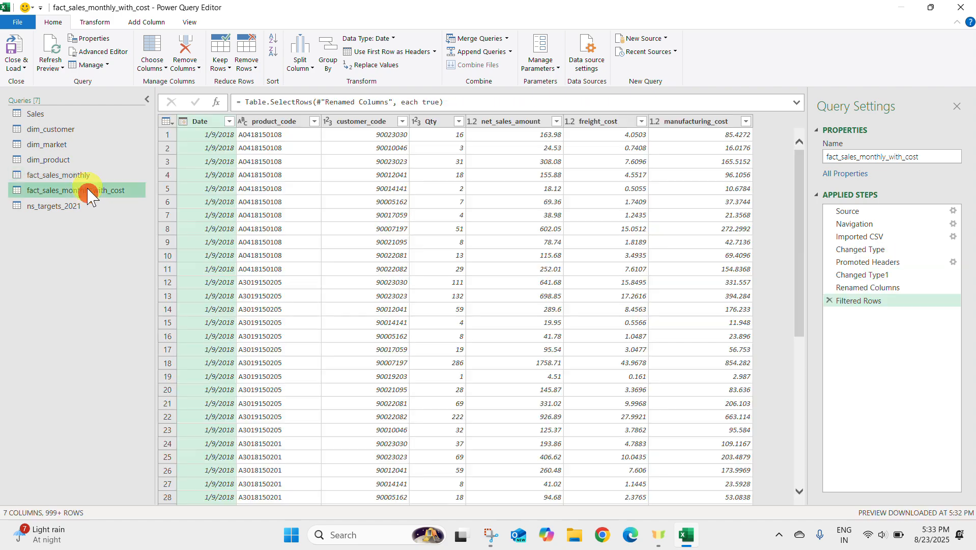
pyautogui.click(85, 175)
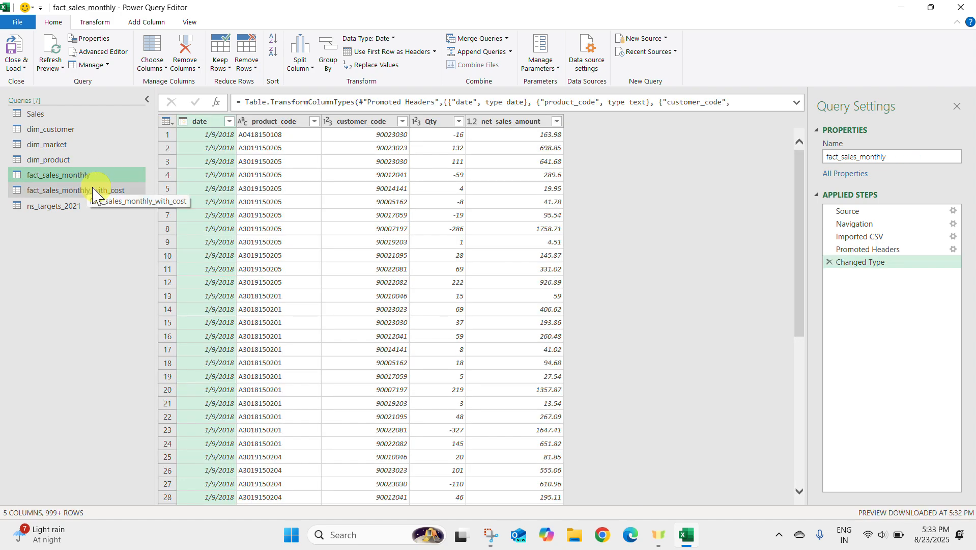
pyautogui.click(99, 190)
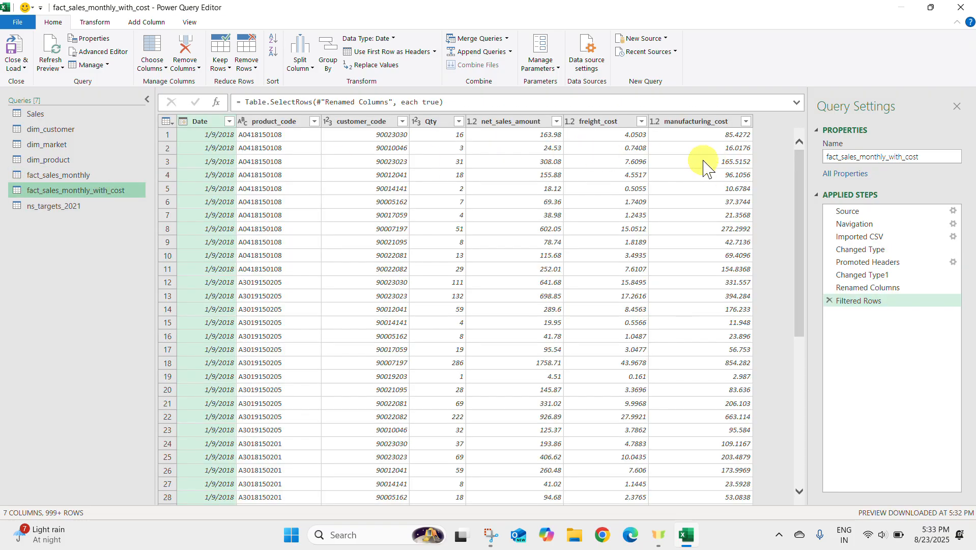
pyautogui.click(48, 192)
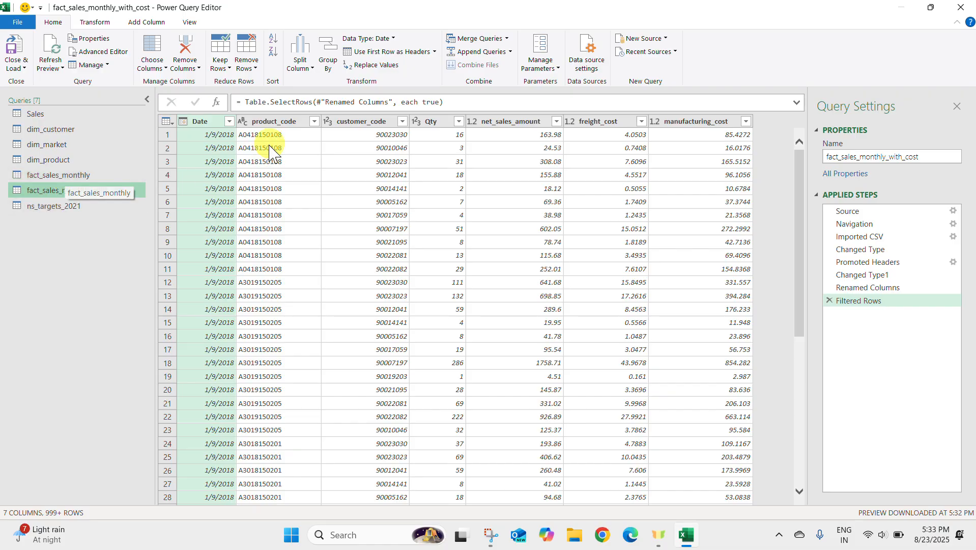
# Step: Load the full list of filter values for the Date column of fact_sales_monthly_with_cost and examine its date range, keeping all dates selected
pyautogui.click(230, 122)
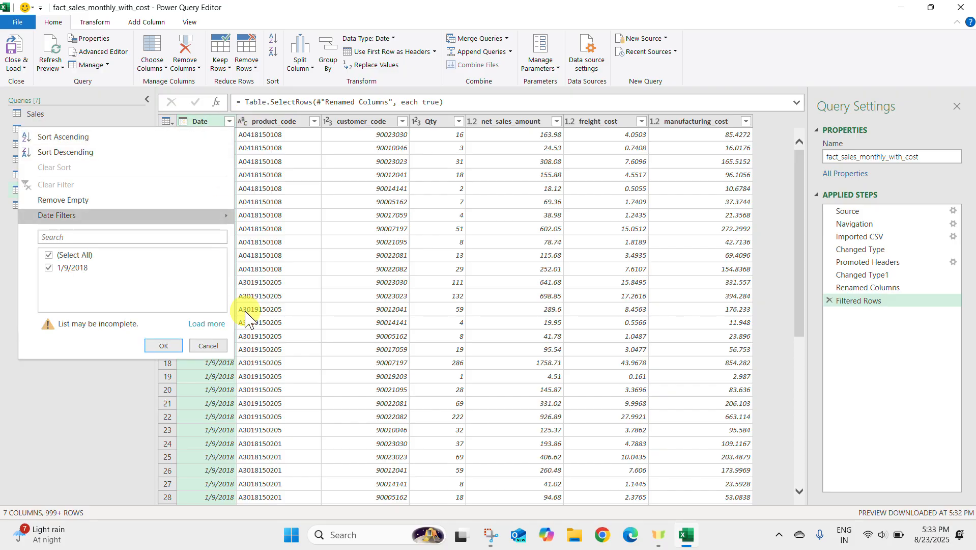
pyautogui.click(206, 323)
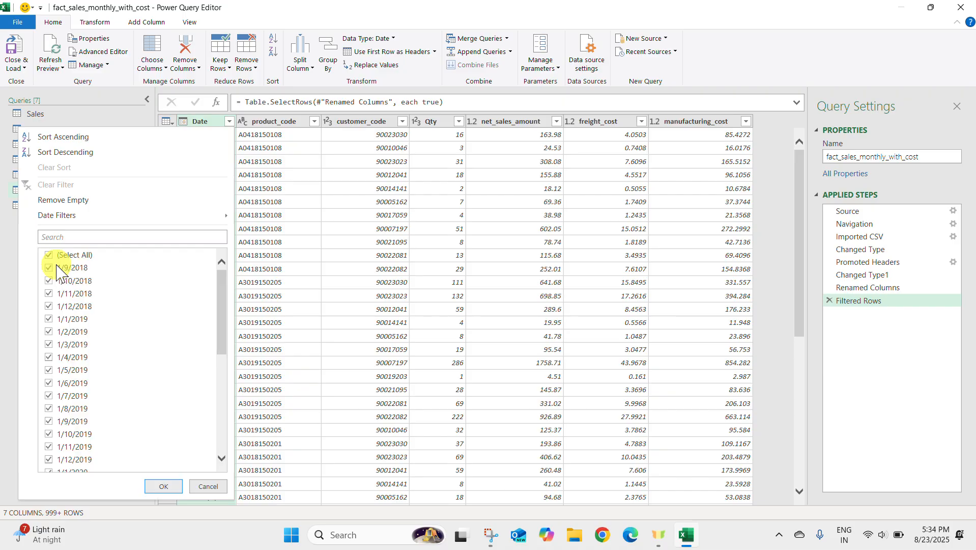
pyautogui.scroll(-7, 158, 303)
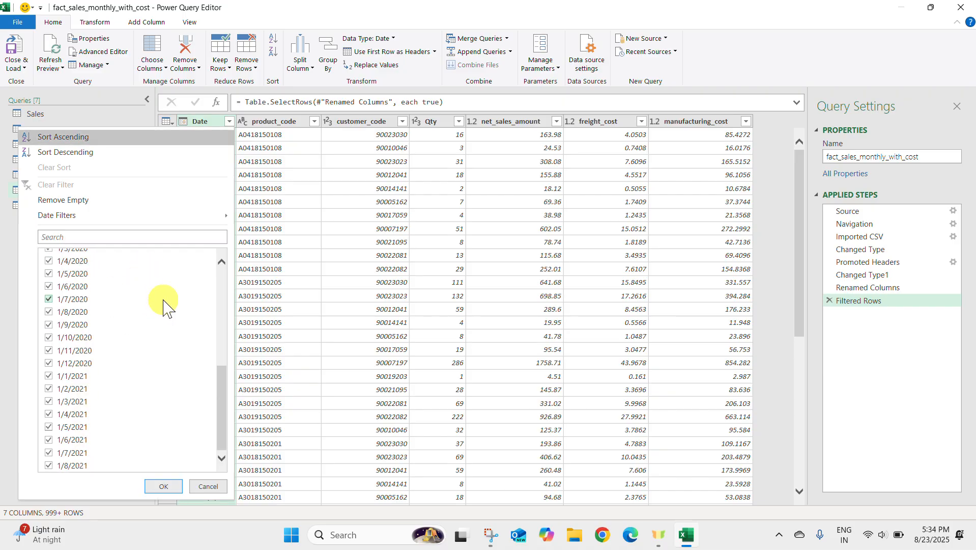
pyautogui.click(164, 489)
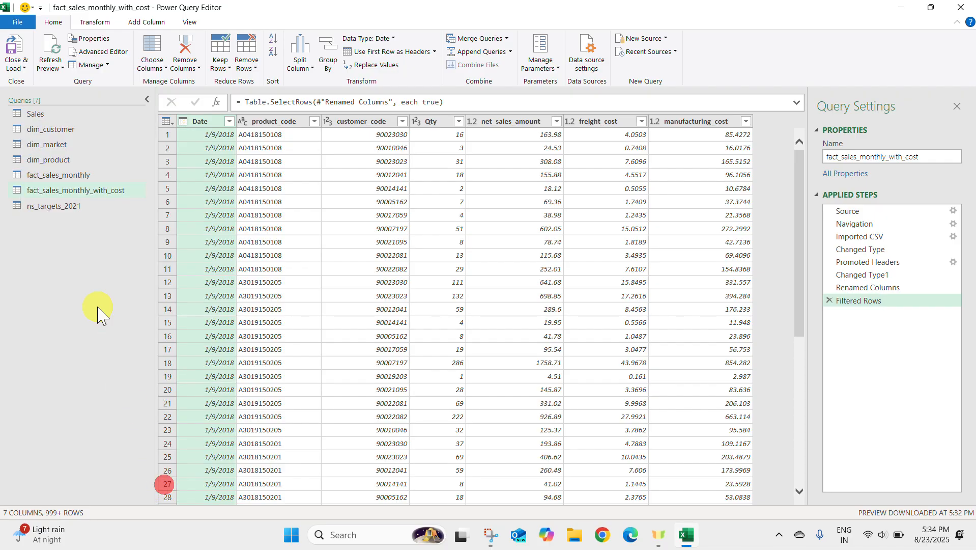
# Step: Add the date column of fact_sales_monthly as a new query and convert the list to a table with no delimiter and extra columns shown as errors
pyautogui.click(75, 176)
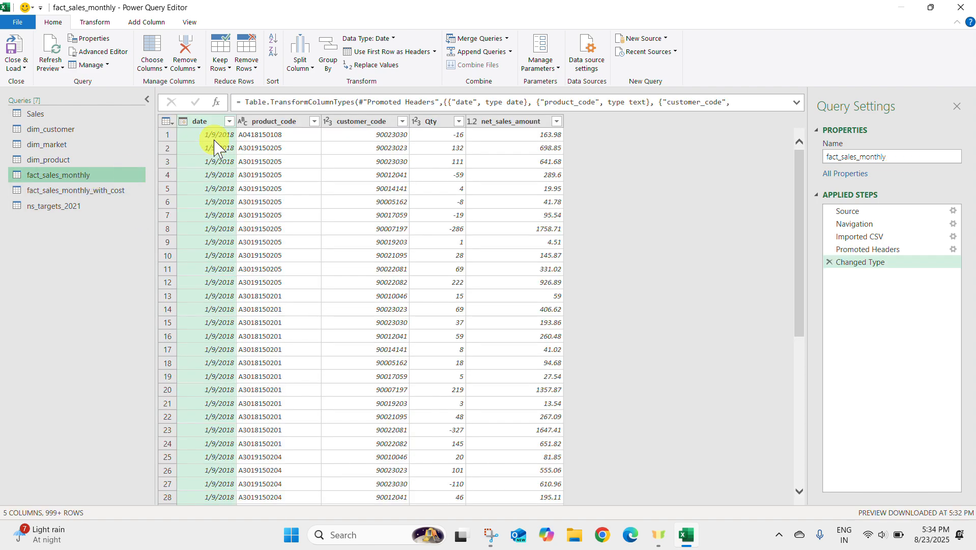
pyautogui.click(211, 123)
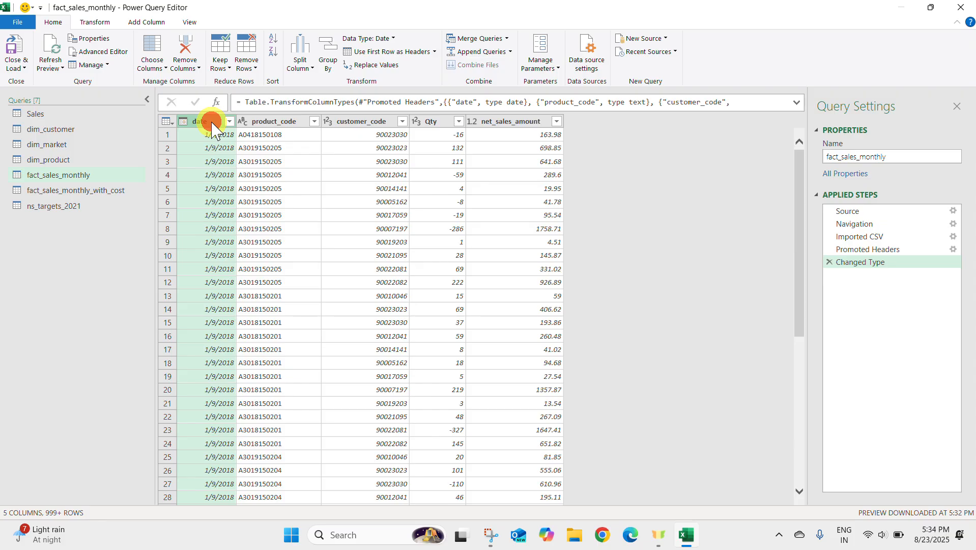
pyautogui.rightClick(211, 126)
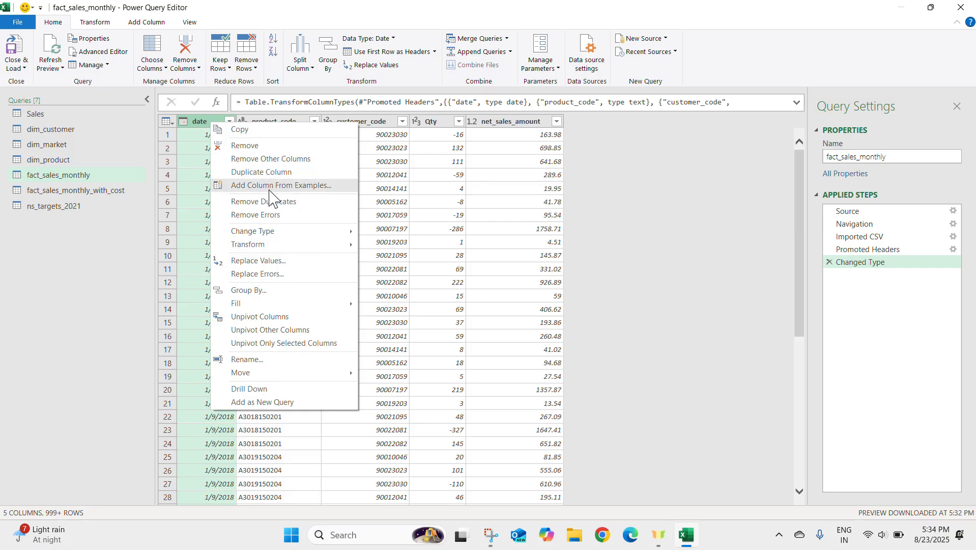
pyautogui.click(268, 401)
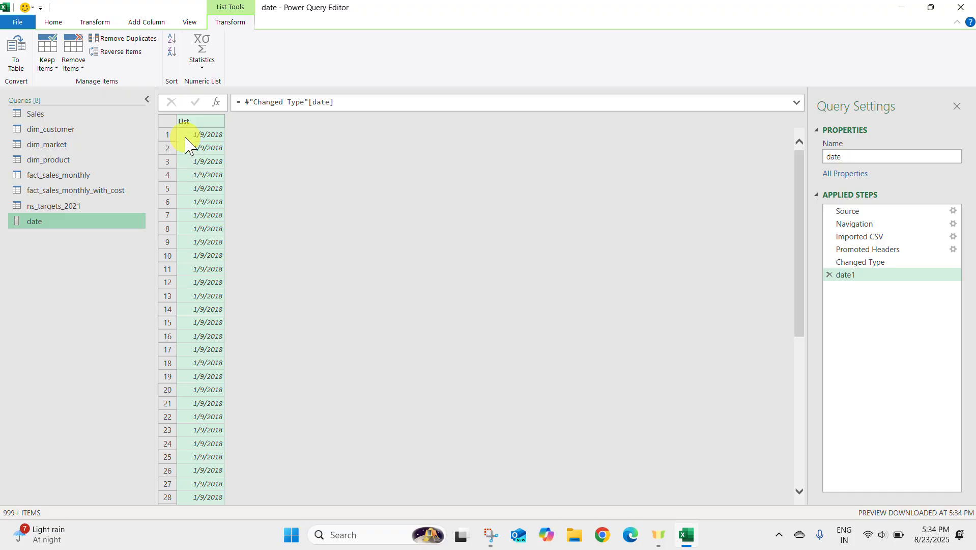
pyautogui.click(18, 60)
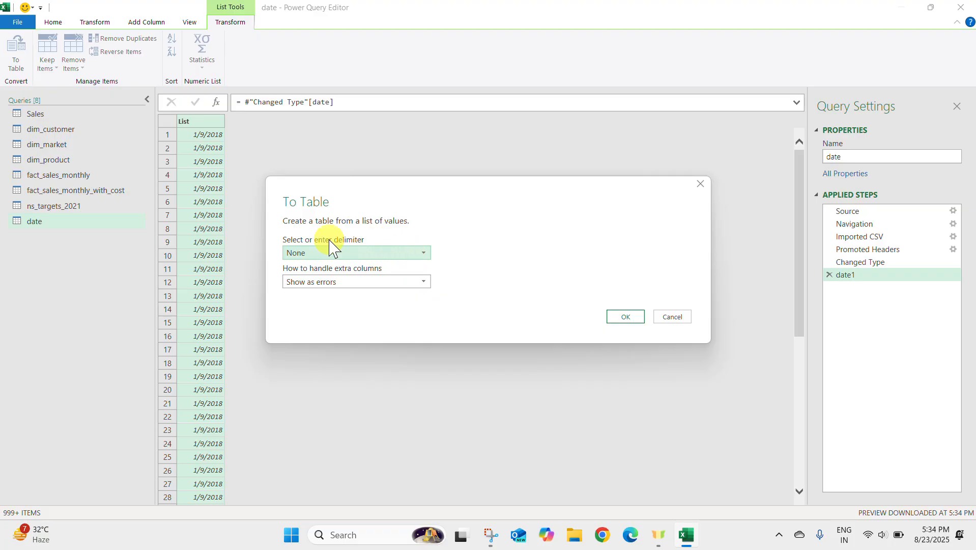
pyautogui.click(617, 322)
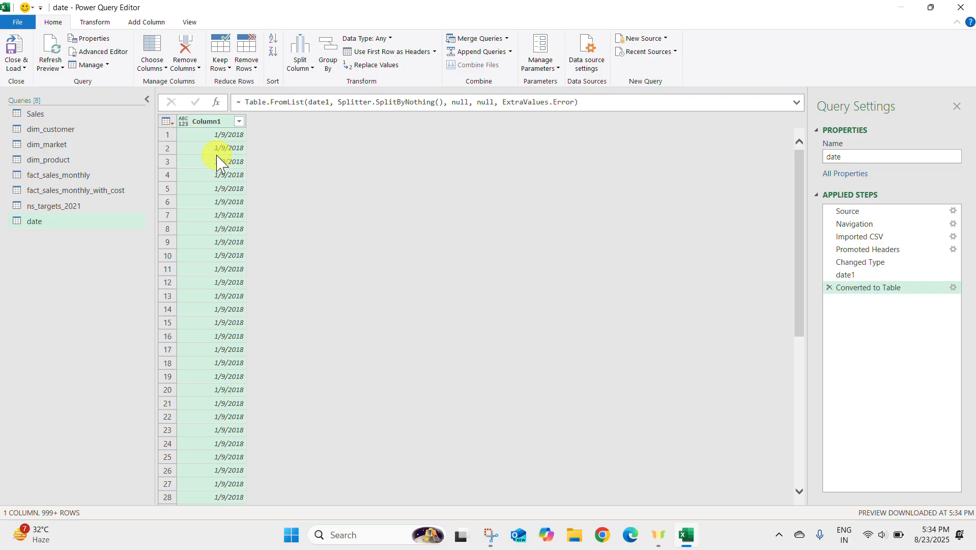
# Step: Change the data type of Column1 in the date query to Date and rename the column Date
pyautogui.click(188, 122)
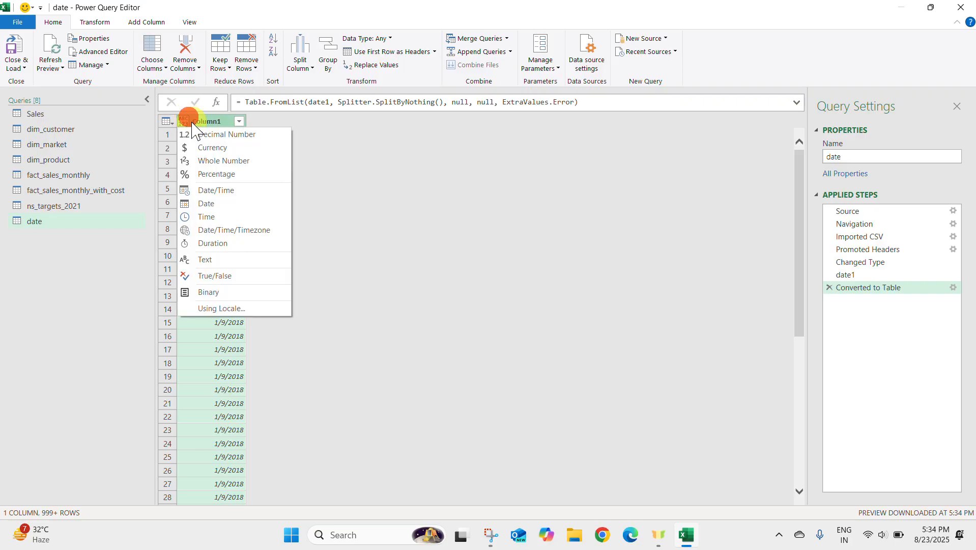
pyautogui.click(229, 202)
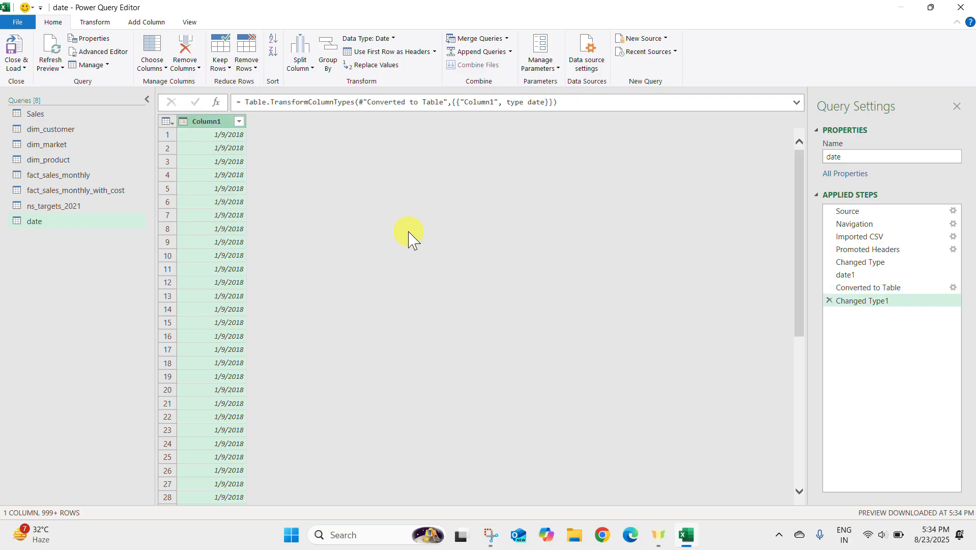
pyautogui.doubleClick(219, 124)
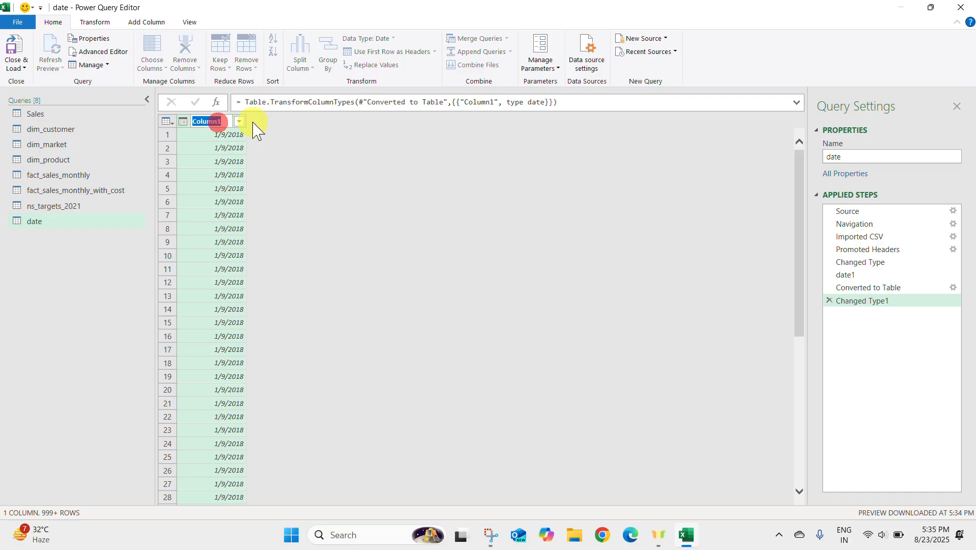
pyautogui.write('Date')
pyautogui.click(414, 210)
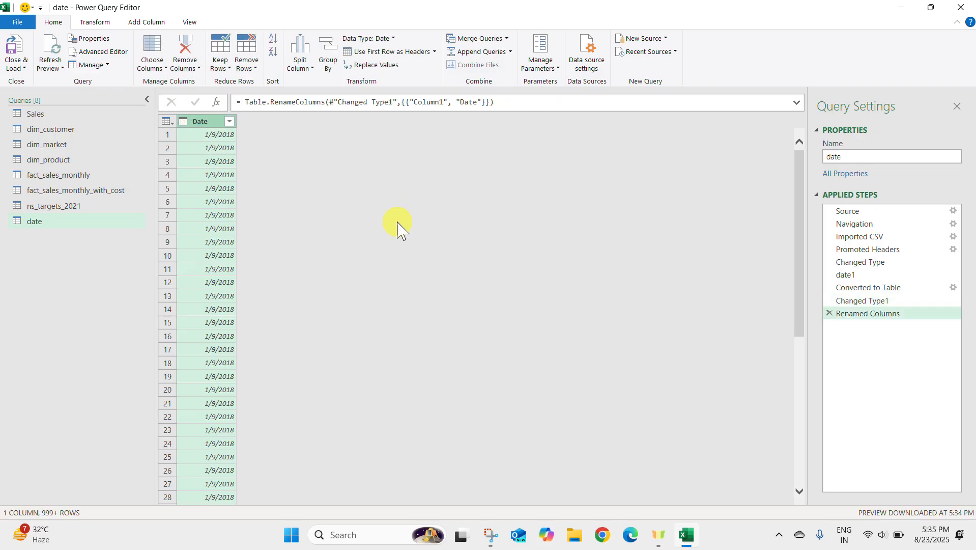
pyautogui.scroll(-15, 227, 178)
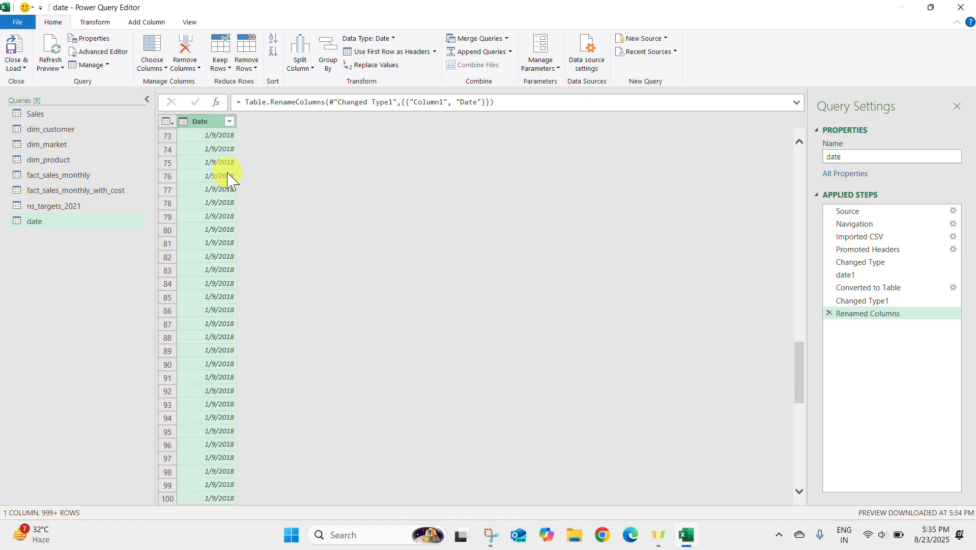
pyautogui.scroll(15, 228, 178)
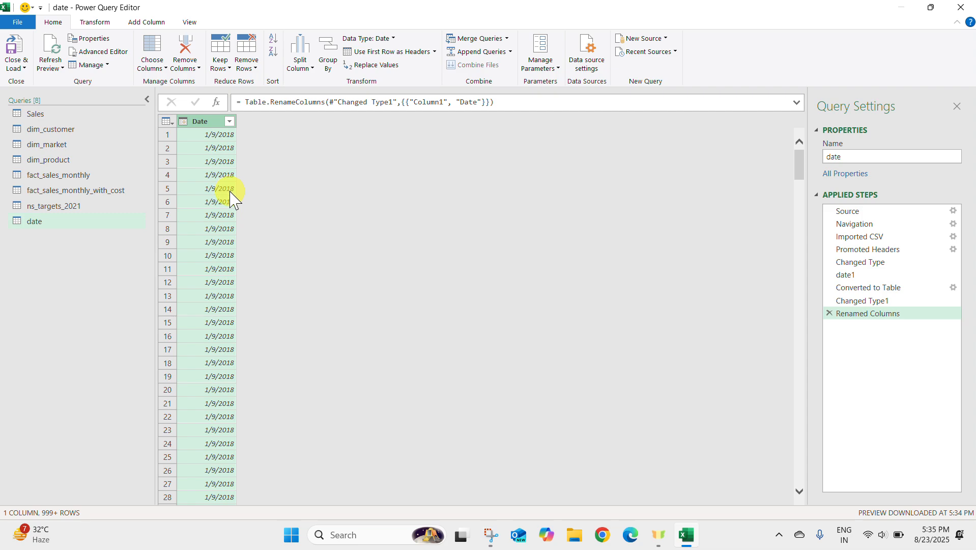
# Step: Rename the date query as dim_date and accept recreating its associated Data Model table
pyautogui.click(206, 127)
pyautogui.rightClick(42, 222)
pyautogui.click(75, 273)
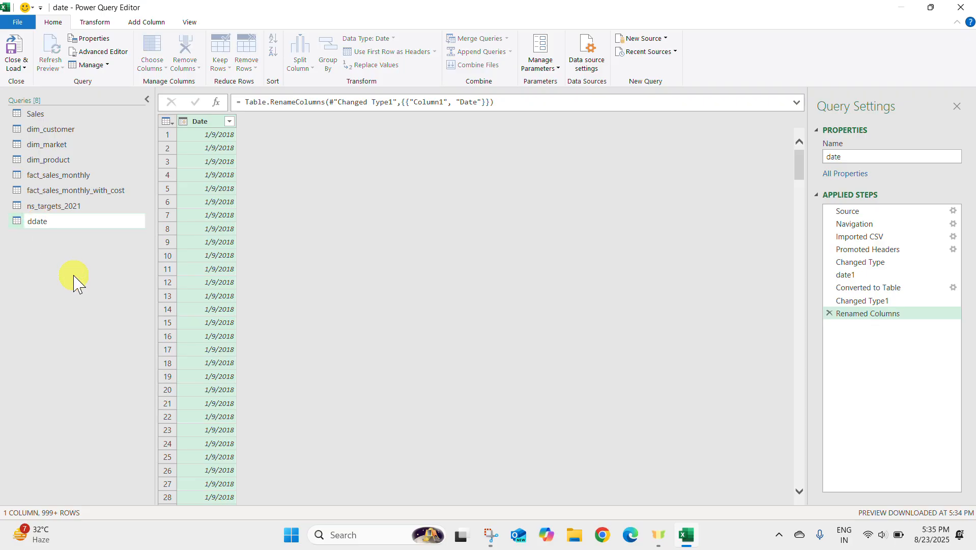
pyautogui.click(279, 240)
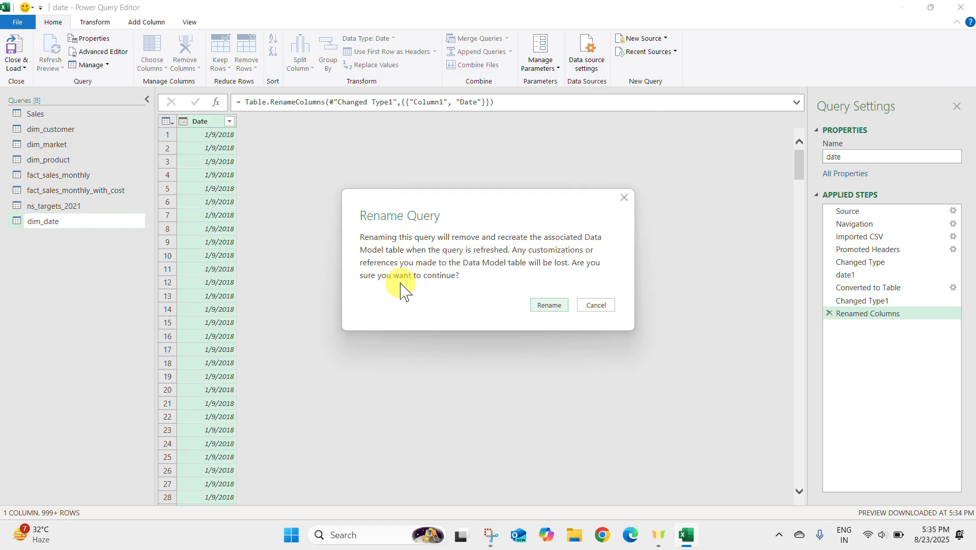
pyautogui.click(558, 304)
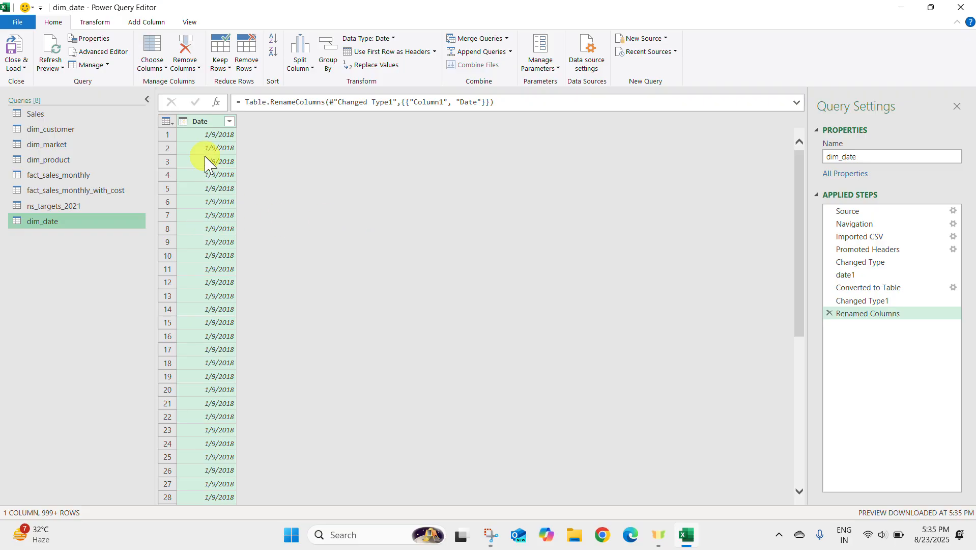
# Step: Try to extract the year from the Date column in place, and remove that transformation from the query
pyautogui.click(203, 131)
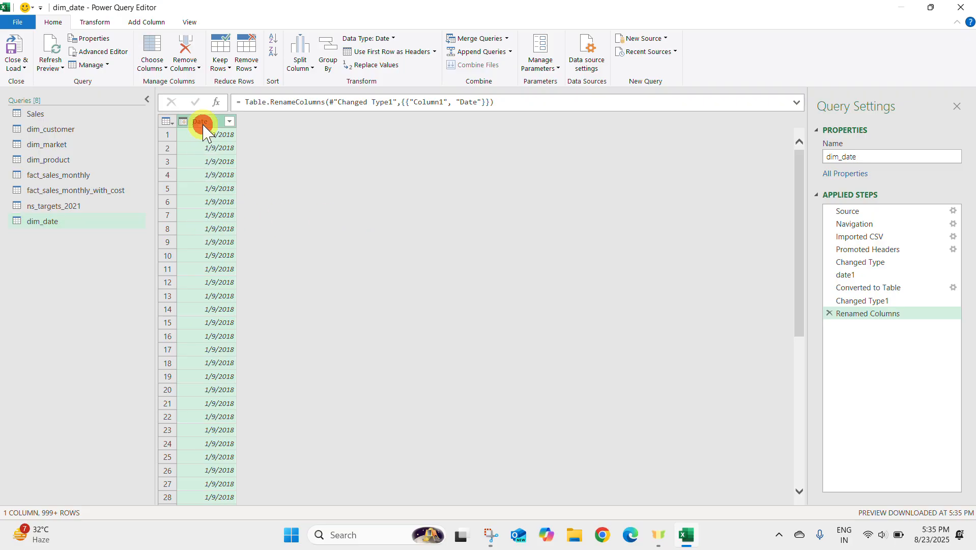
pyautogui.click(102, 23)
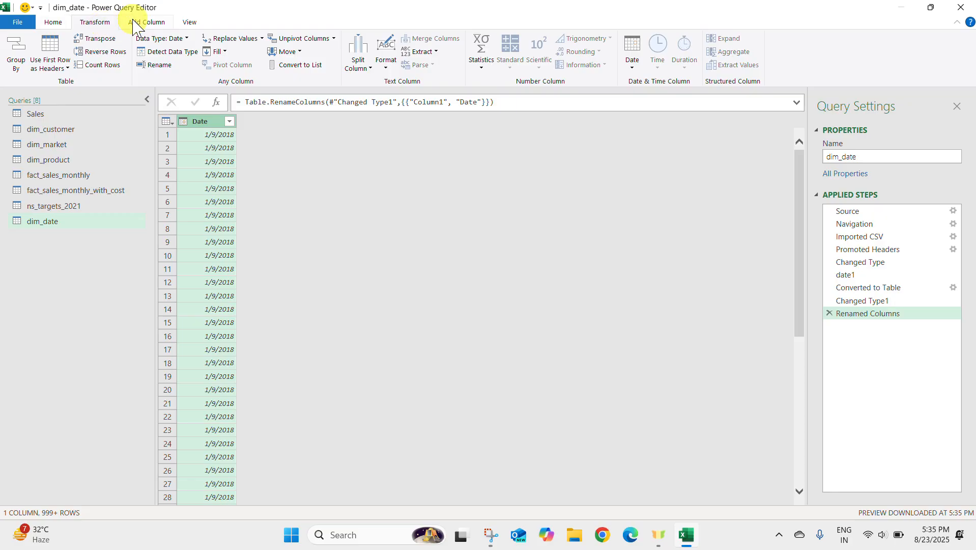
pyautogui.click(635, 60)
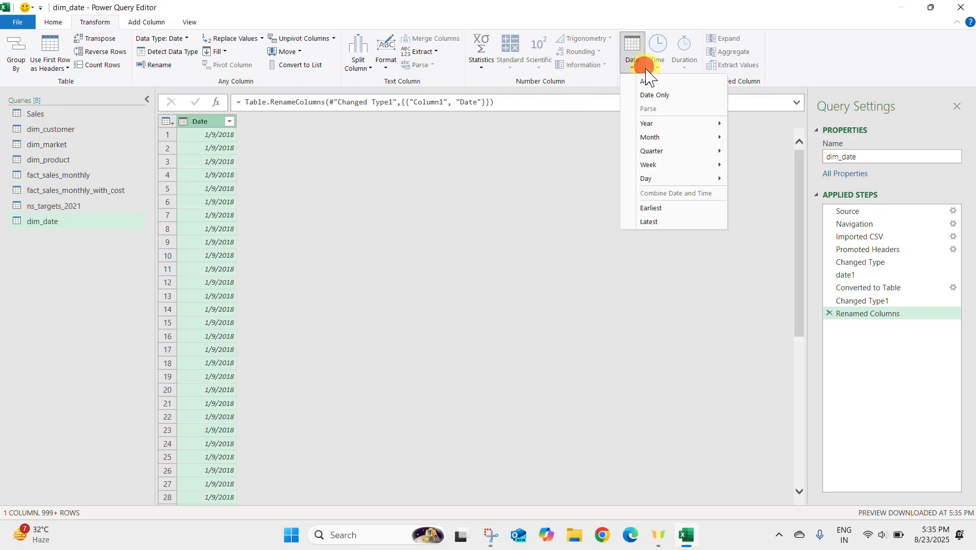
pyautogui.moveTo(695, 128)
pyautogui.click(755, 122)
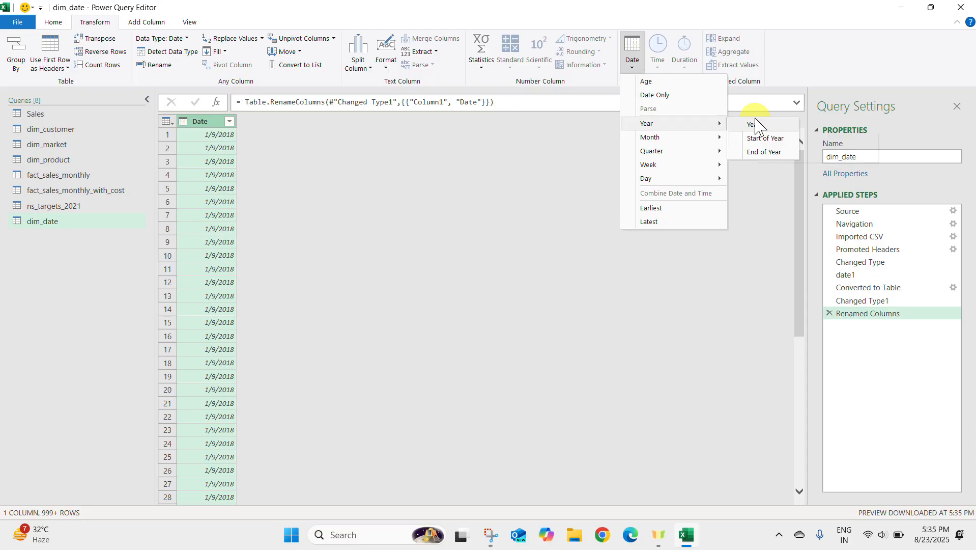
pyautogui.click(755, 126)
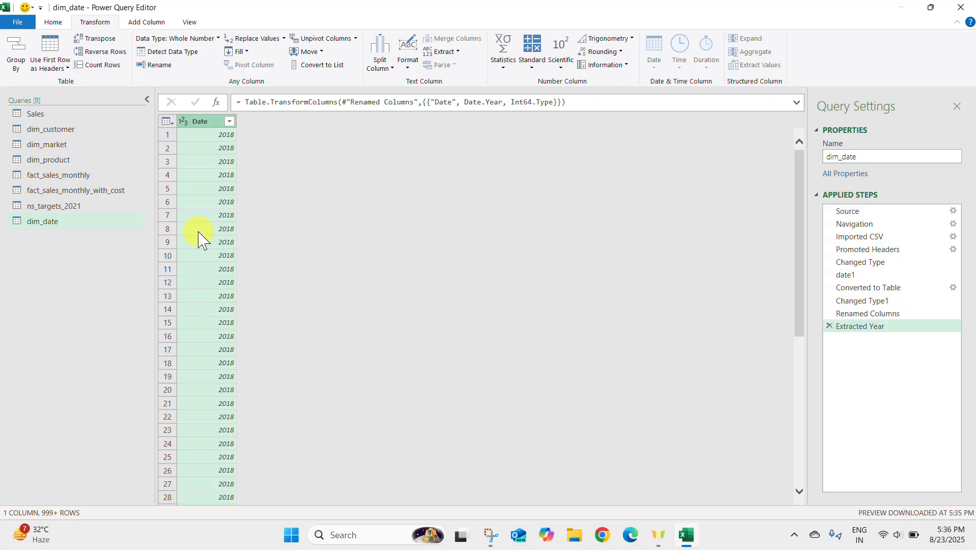
pyautogui.click(829, 327)
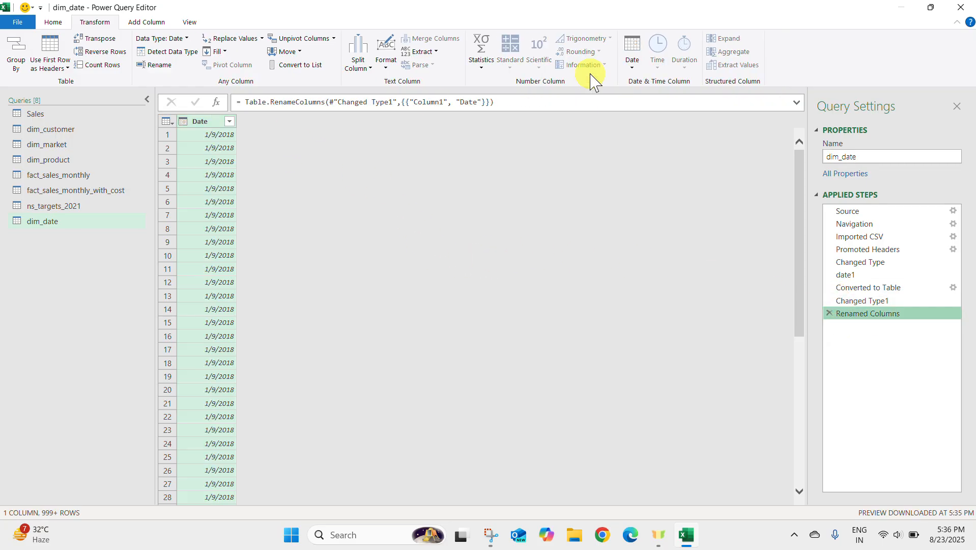
# Step: Add a separate Year column to dim_date, extracted from the Date column
pyautogui.click(210, 121)
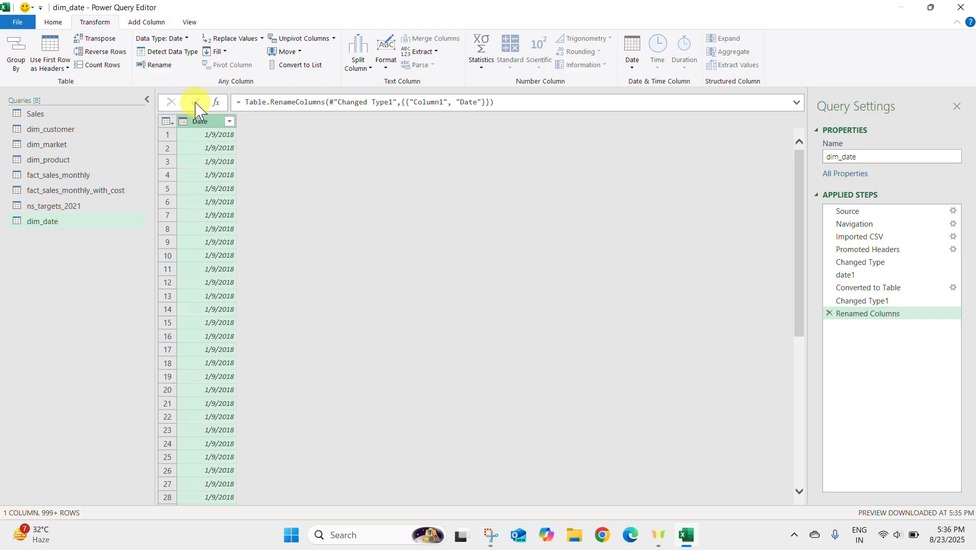
pyautogui.click(150, 22)
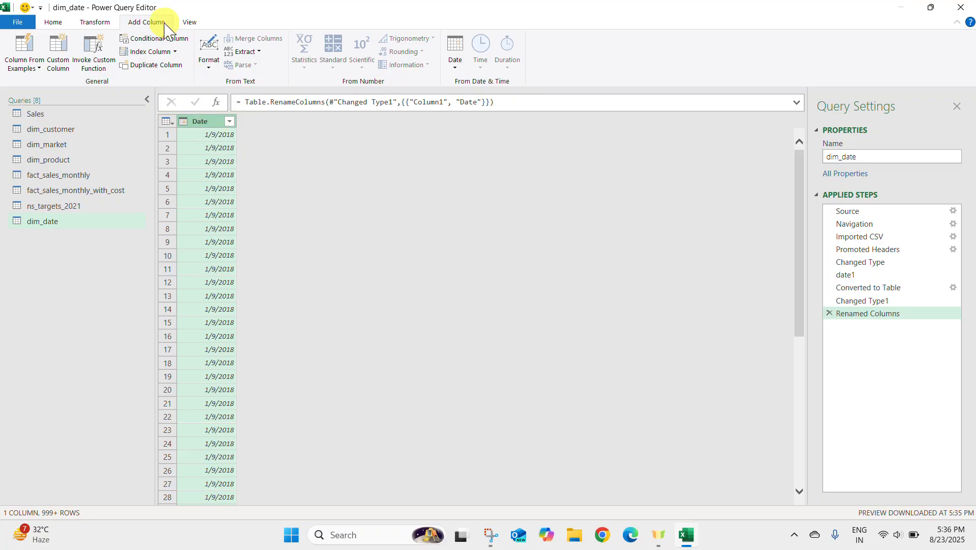
pyautogui.click(95, 23)
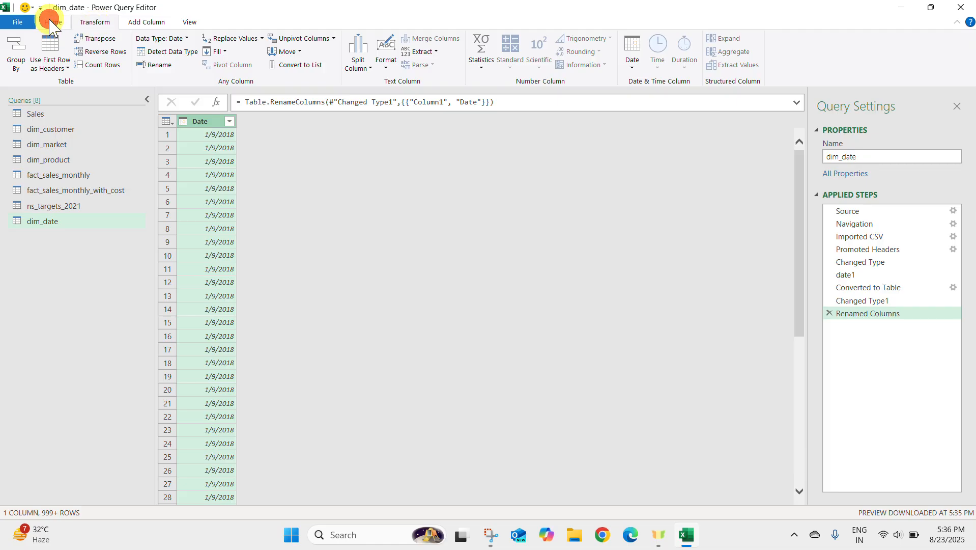
pyautogui.click(53, 22)
pyautogui.click(95, 22)
pyautogui.click(149, 22)
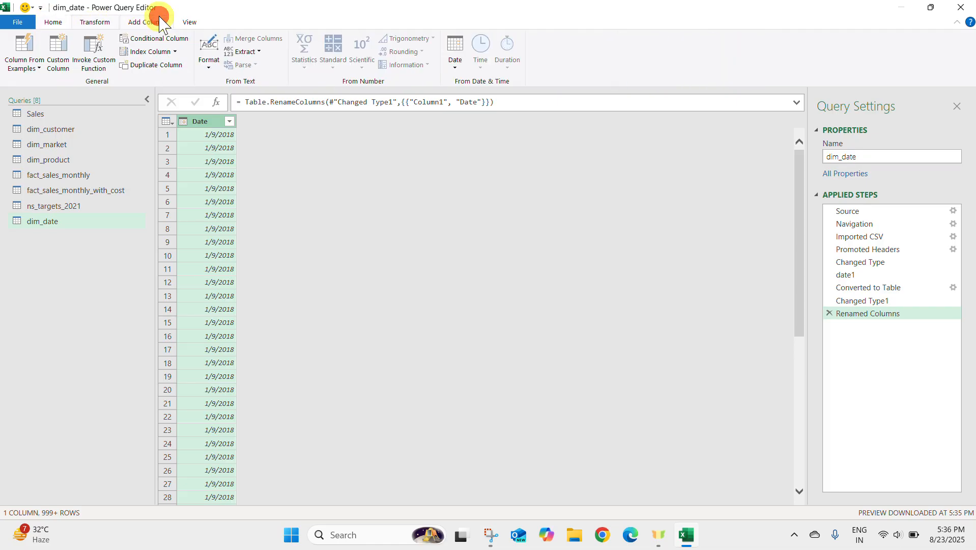
pyautogui.click(198, 122)
pyautogui.click(456, 50)
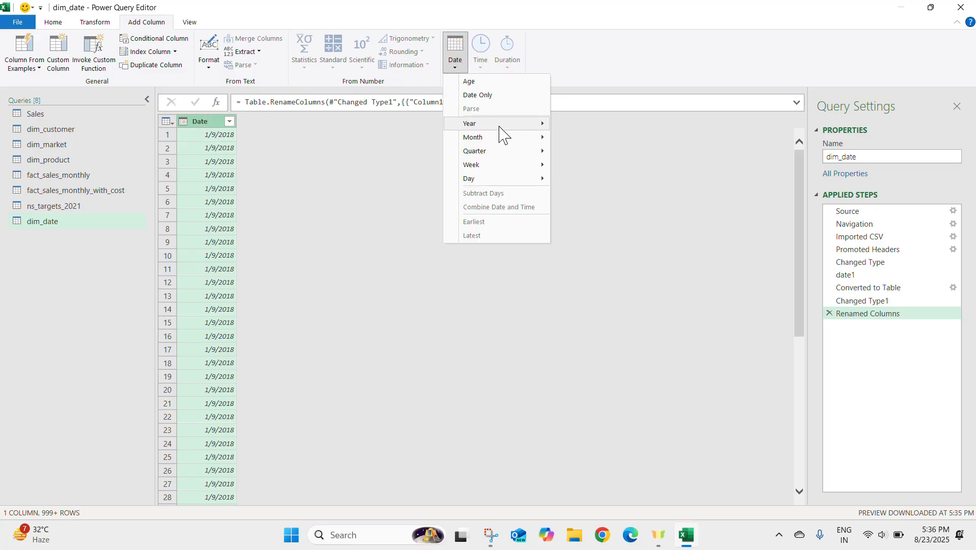
pyautogui.moveTo(509, 124)
pyautogui.click(565, 124)
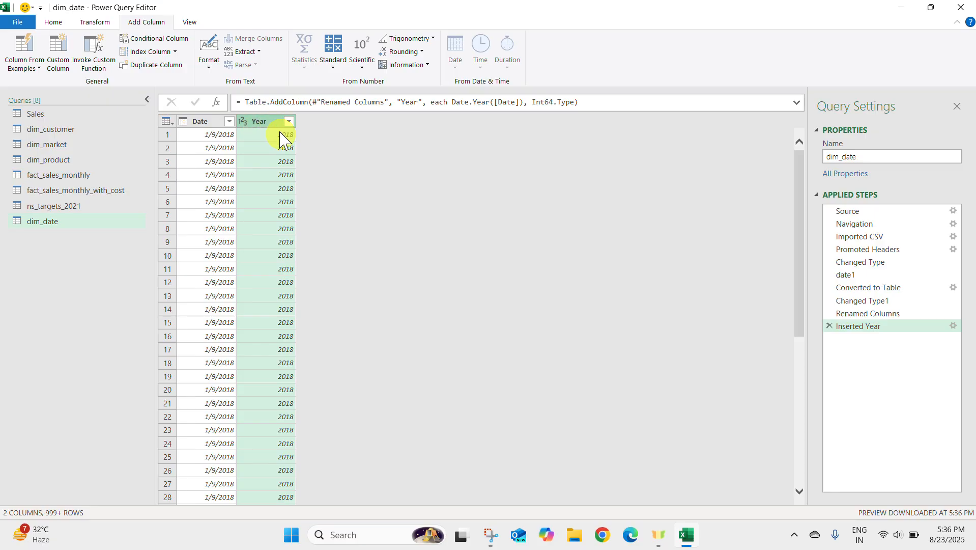
# Step: Load all filter values of the Year column, apply the filter with every year selected, and look through the rows
pyautogui.click(289, 121)
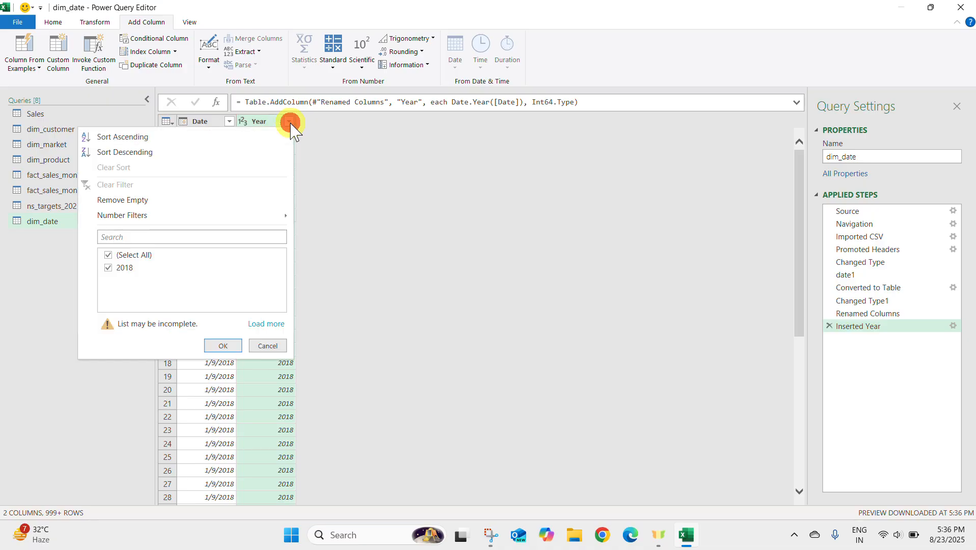
pyautogui.click(261, 326)
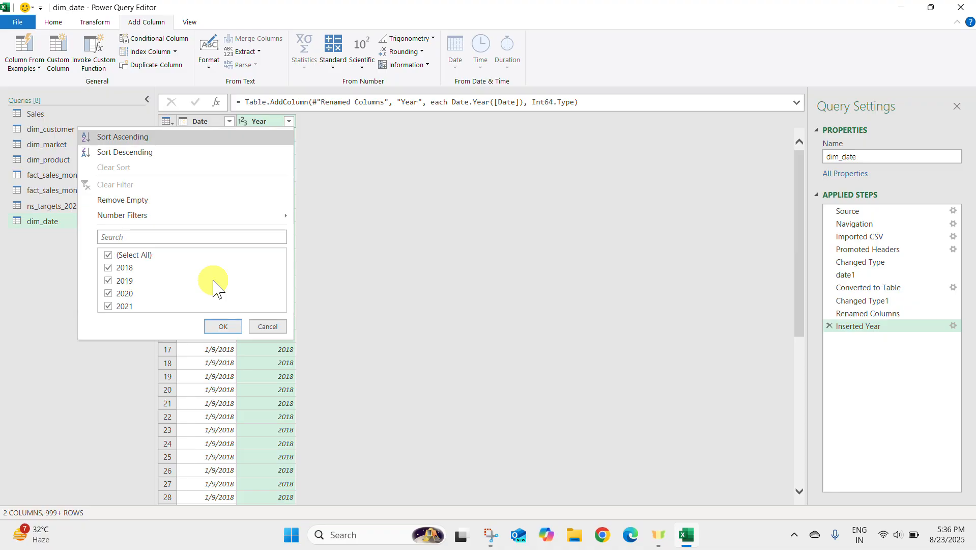
pyautogui.click(222, 328)
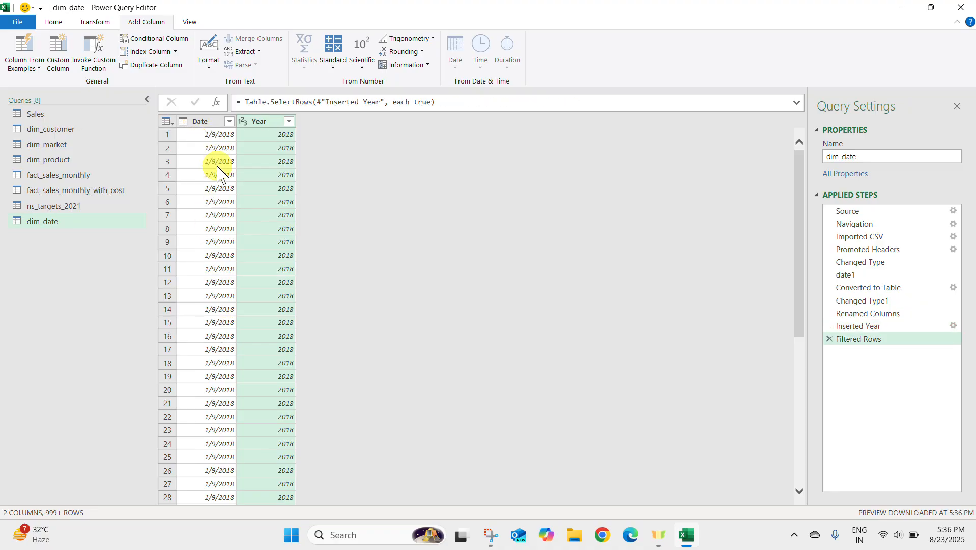
pyautogui.scroll(-7, 203, 271)
pyautogui.scroll(-20, 203, 271)
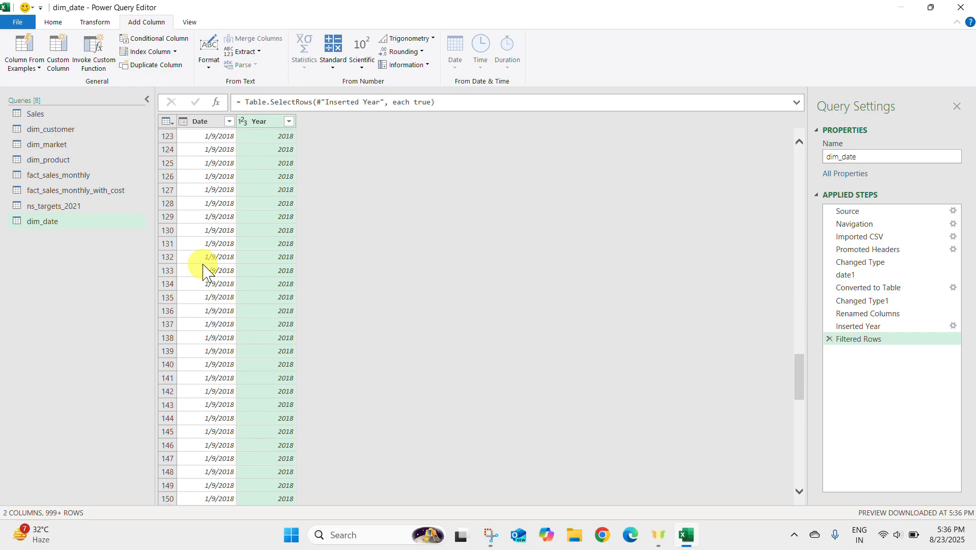
pyautogui.scroll(20, 203, 271)
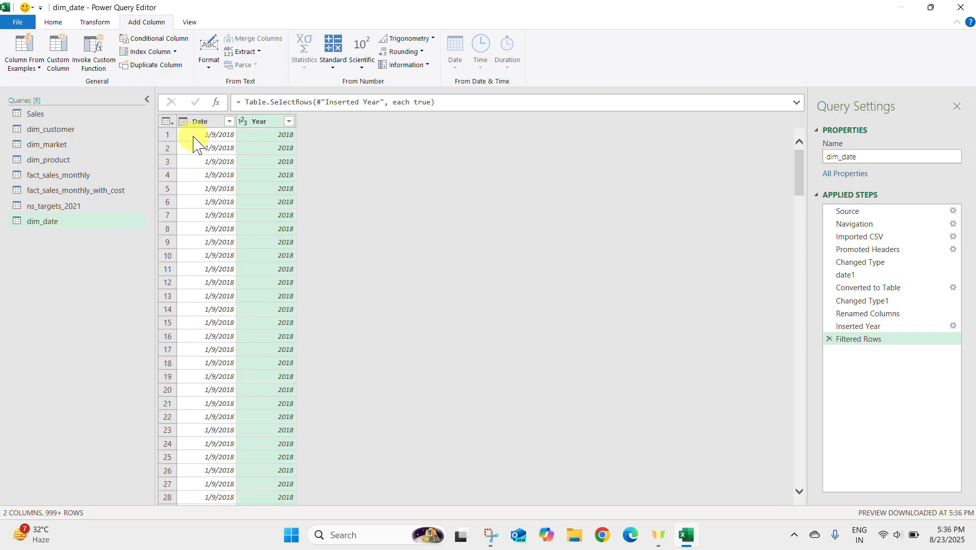
# Step: Add a month number column to dim_date, extracted from the Date column
pyautogui.click(197, 122)
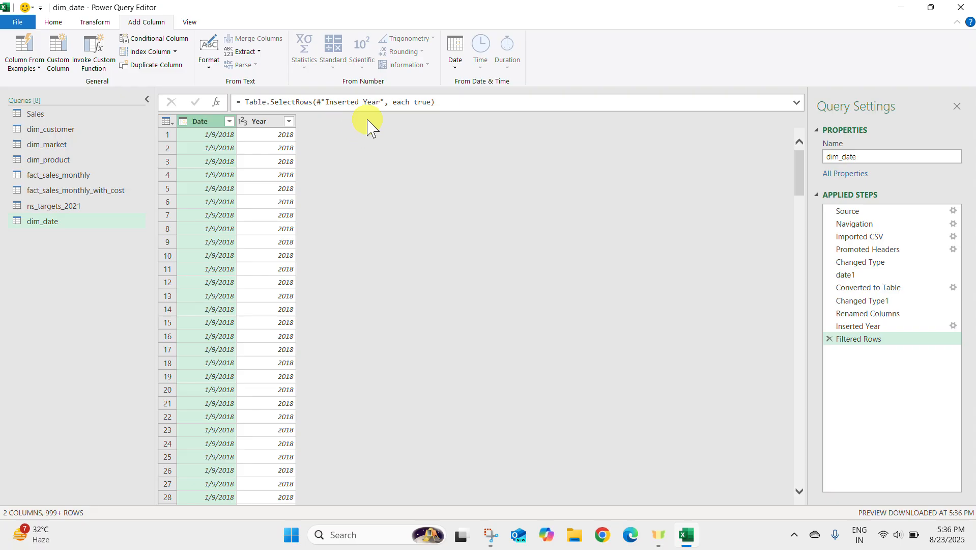
pyautogui.click(456, 57)
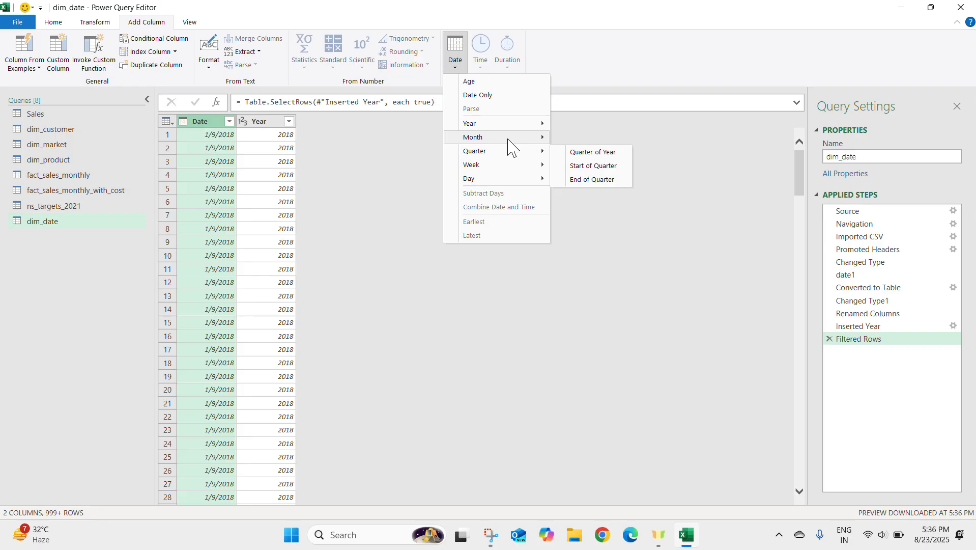
pyautogui.moveTo(512, 146)
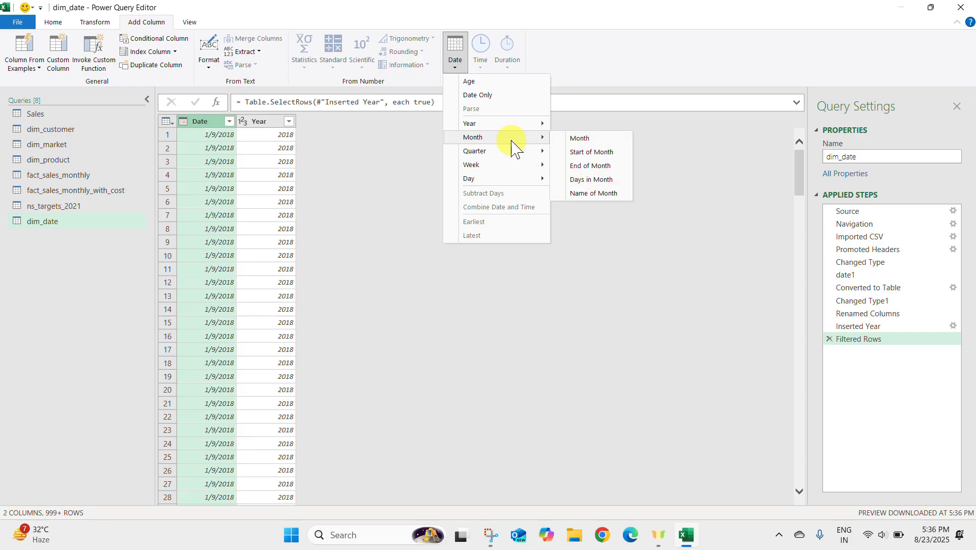
pyautogui.click(580, 138)
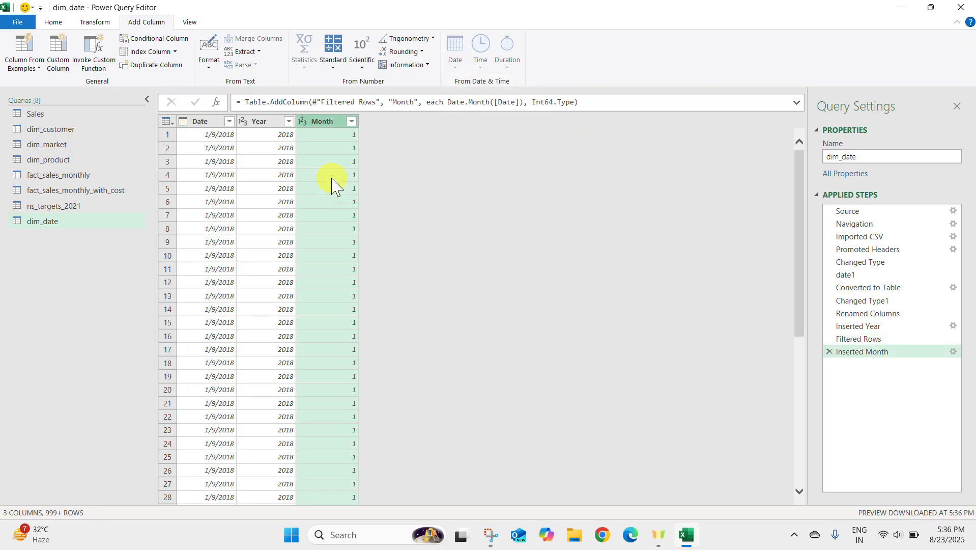
# Step: Load all filter values of the Month column, apply the filter with every month selected, and look through the rows
pyautogui.click(351, 121)
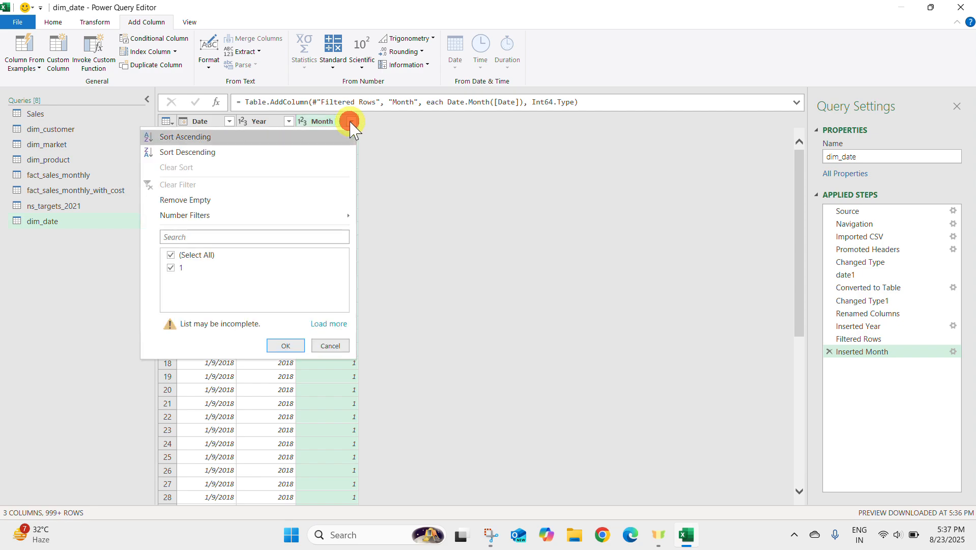
pyautogui.click(330, 323)
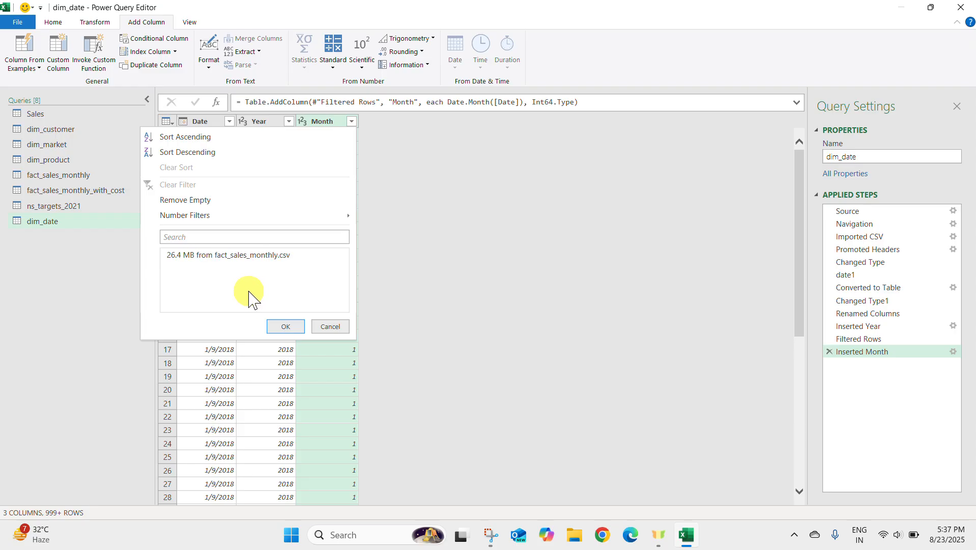
pyautogui.click(286, 327)
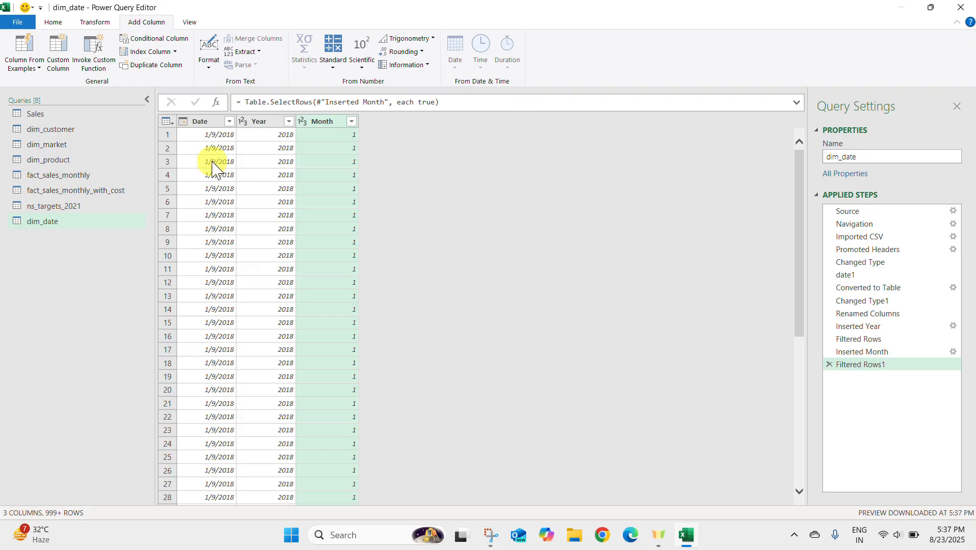
pyautogui.scroll(-5, 218, 283)
pyautogui.scroll(-19, 219, 285)
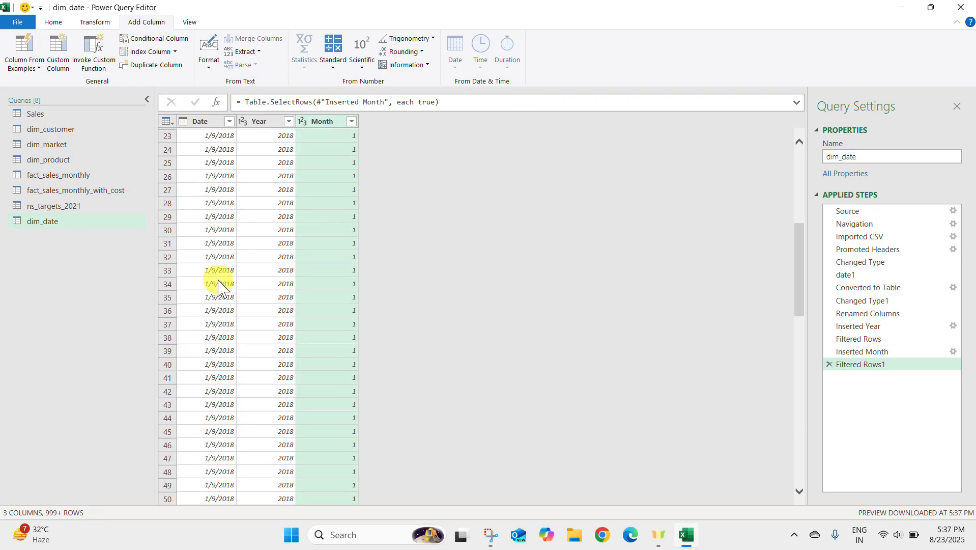
pyautogui.scroll(-16, 218, 284)
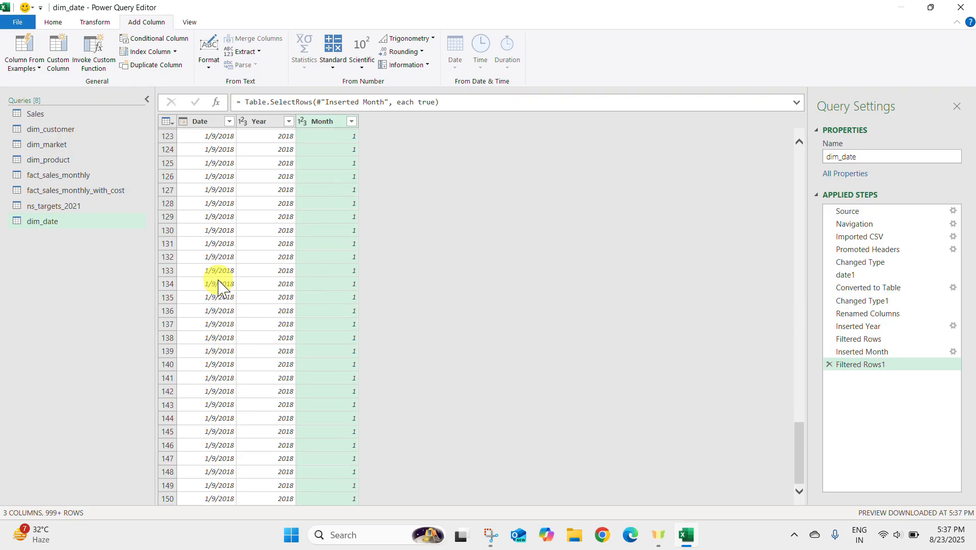
# Step: Check the filter values of the Month column and remove that column from dim_date
pyautogui.scroll(20, 218, 284)
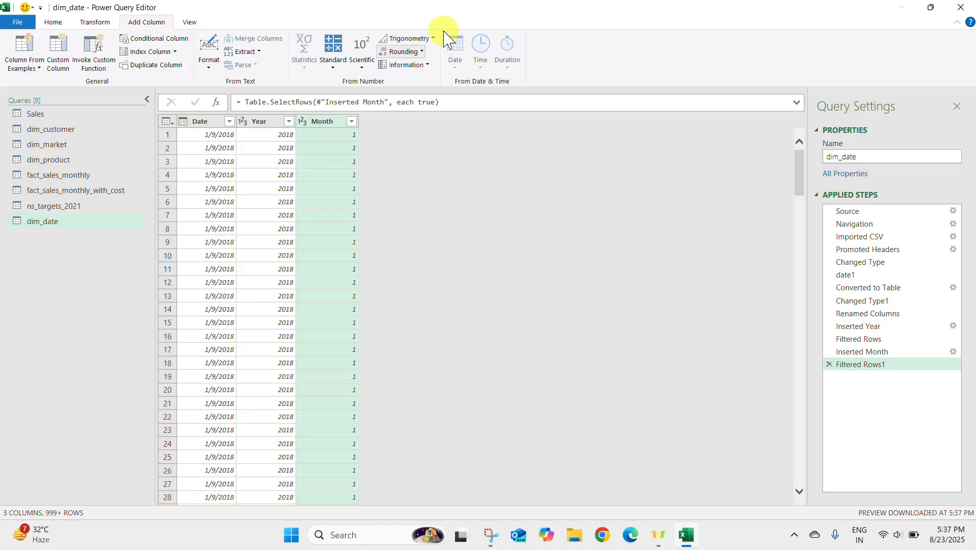
pyautogui.click(423, 25)
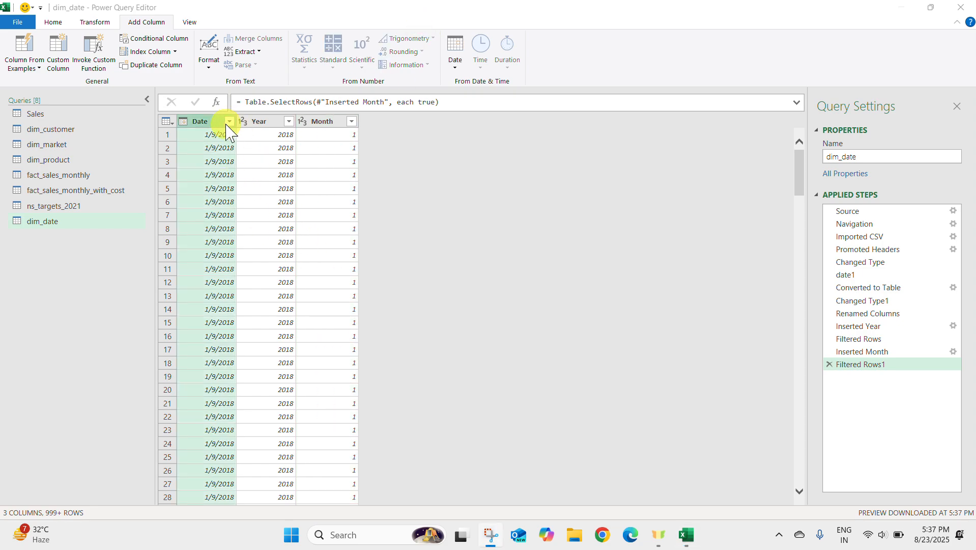
pyautogui.click(200, 121)
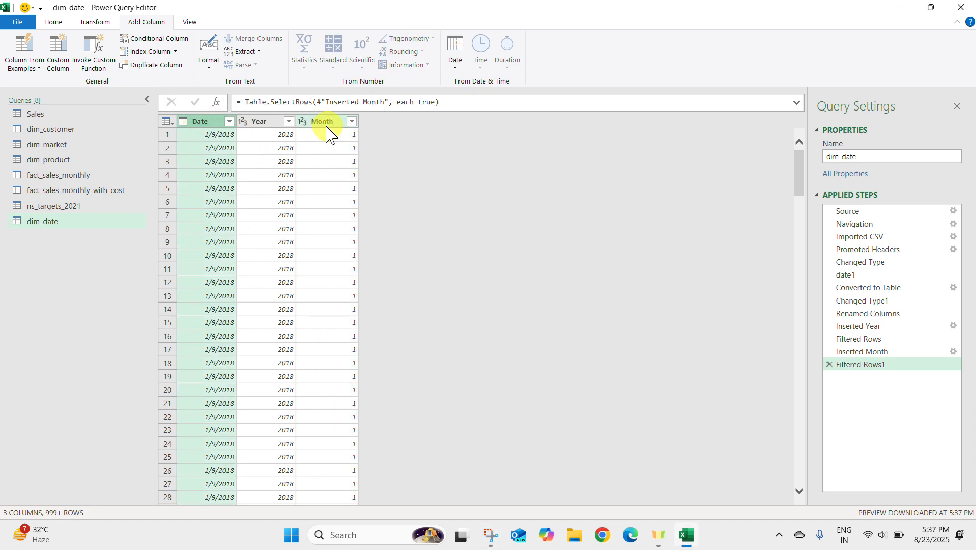
pyautogui.click(351, 121)
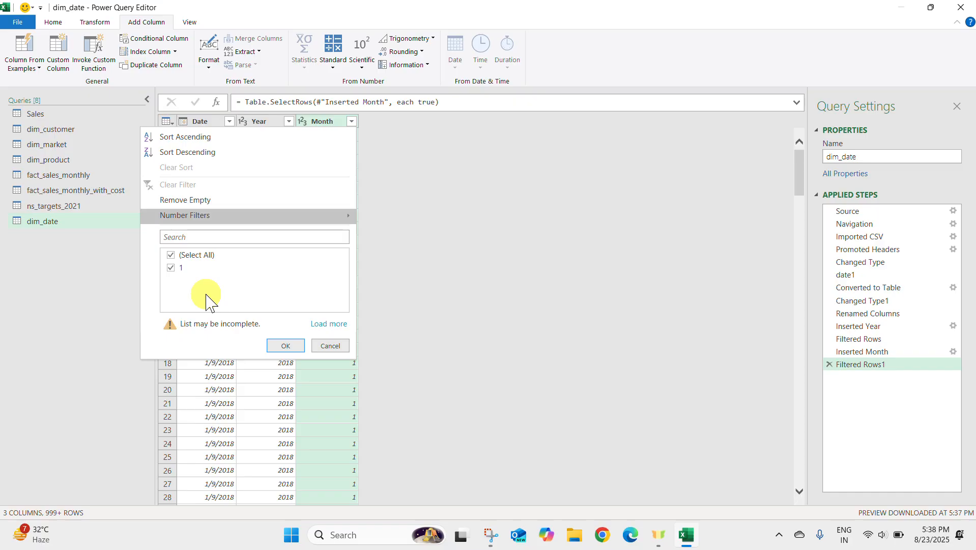
pyautogui.click(290, 346)
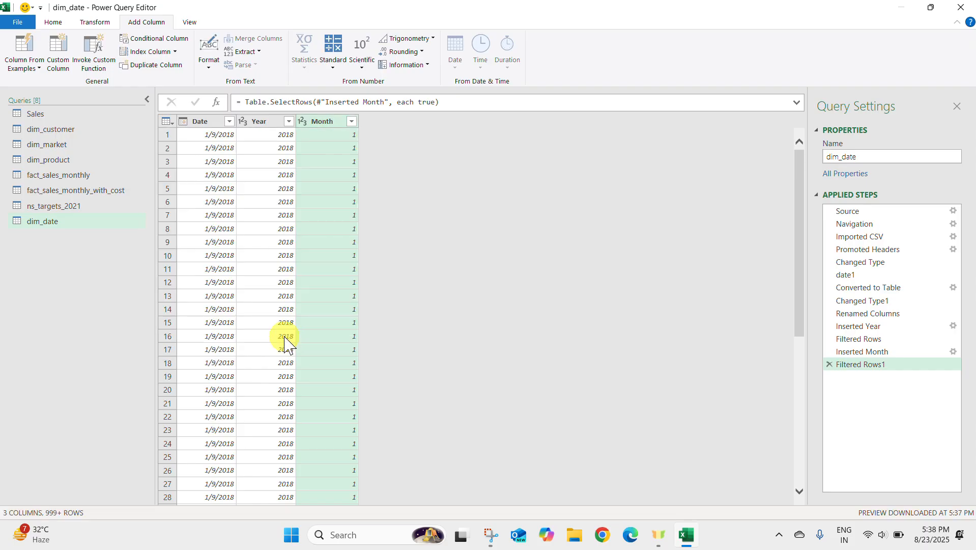
pyautogui.rightClick(327, 131)
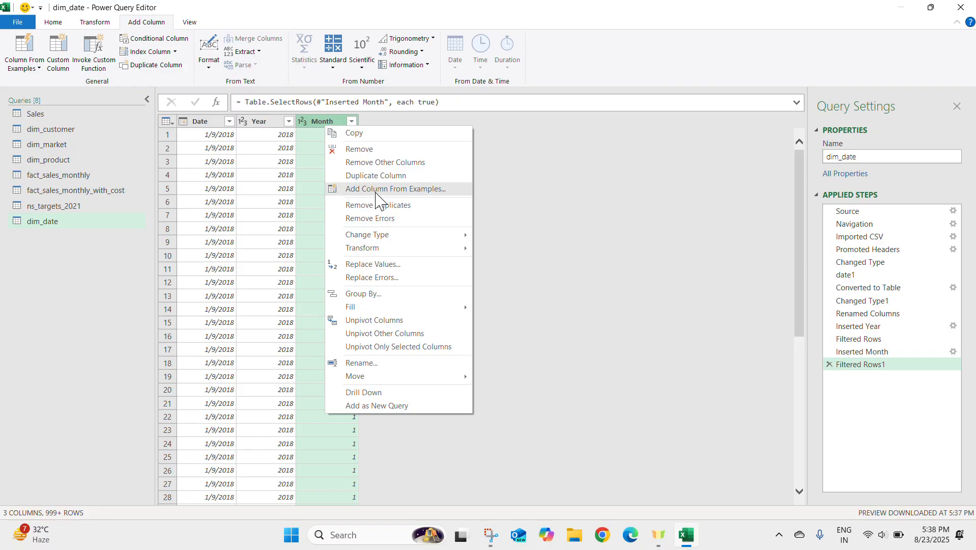
pyautogui.click(362, 144)
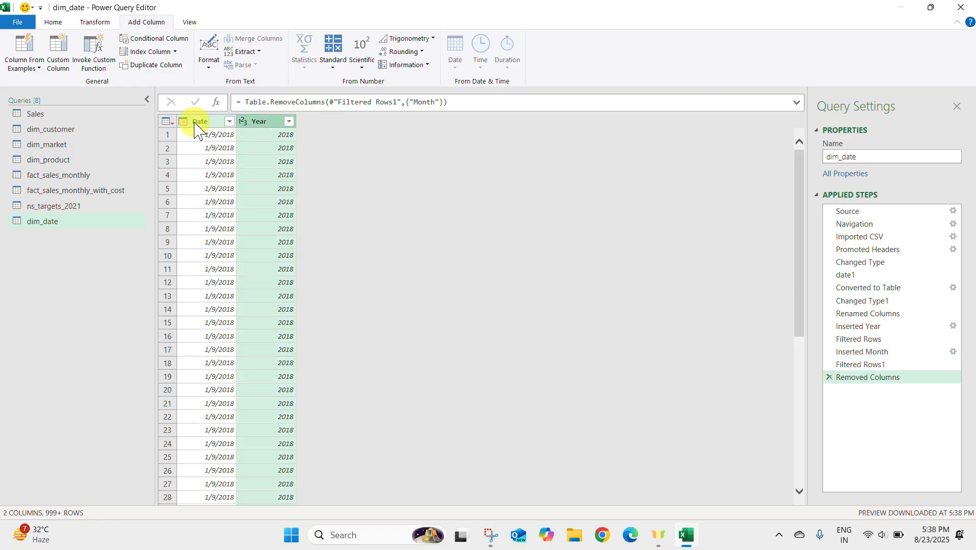
pyautogui.click(195, 122)
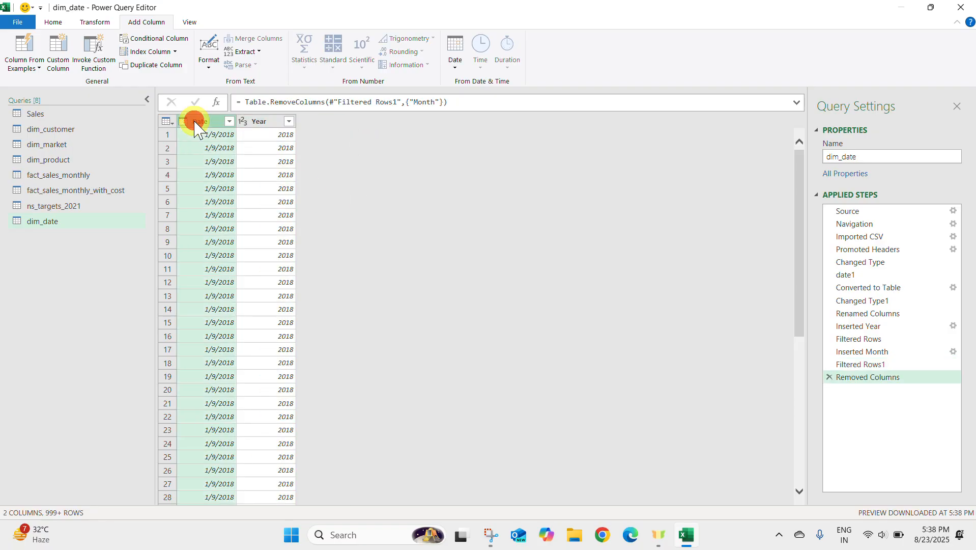
pyautogui.click(246, 52)
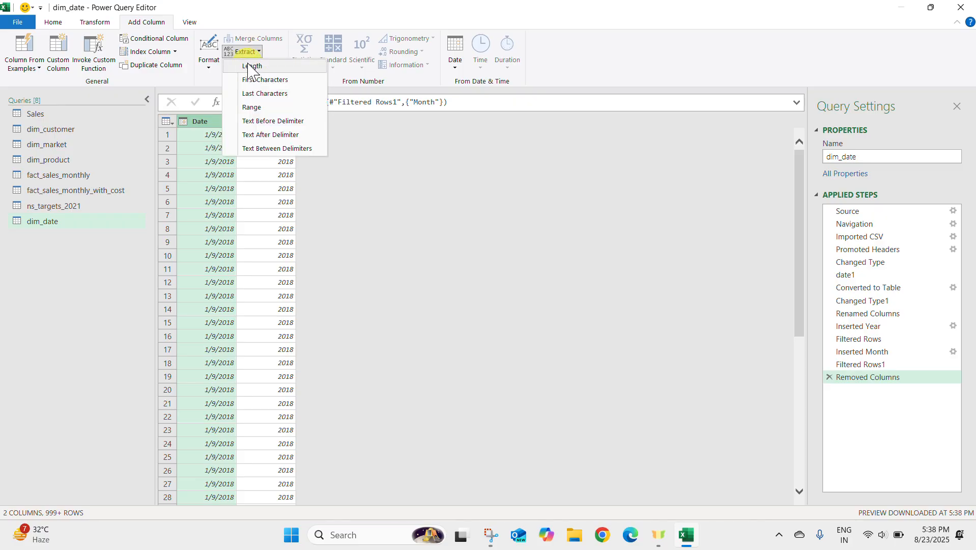
pyautogui.click(443, 127)
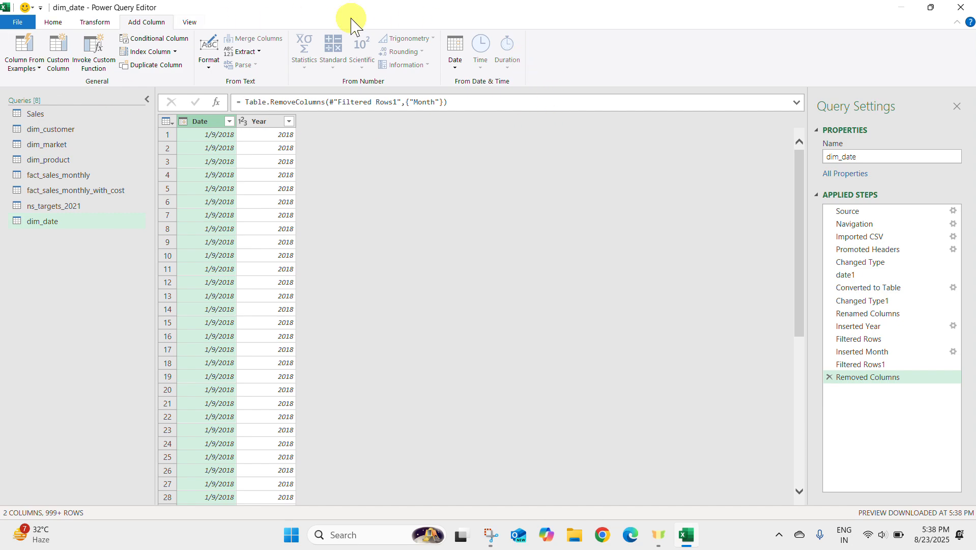
pyautogui.click(55, 22)
pyautogui.click(103, 24)
pyautogui.click(144, 22)
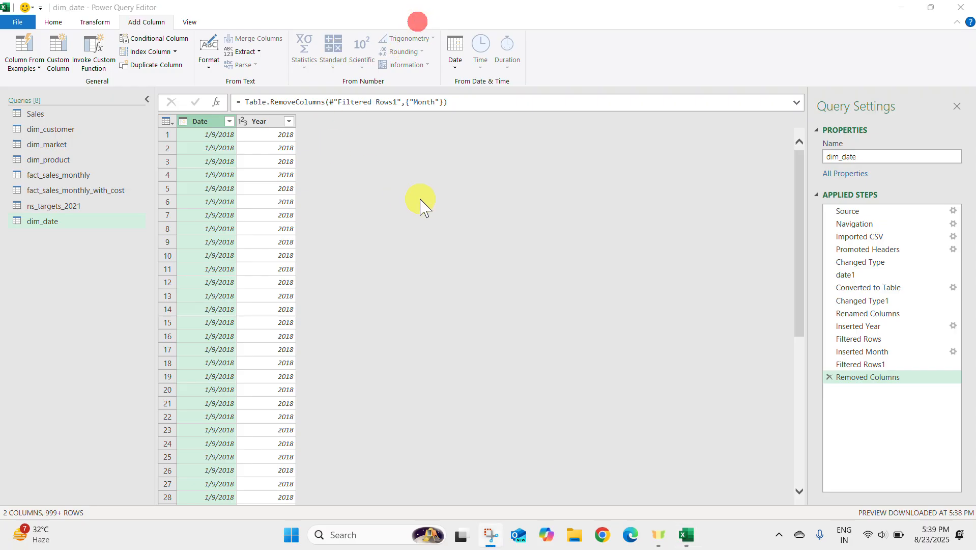
pyautogui.click(256, 52)
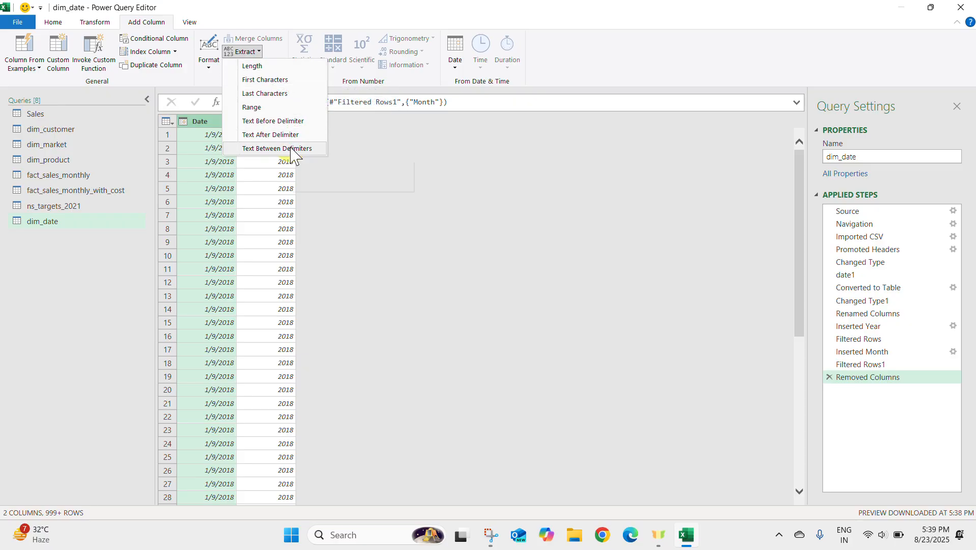
pyautogui.click(367, 159)
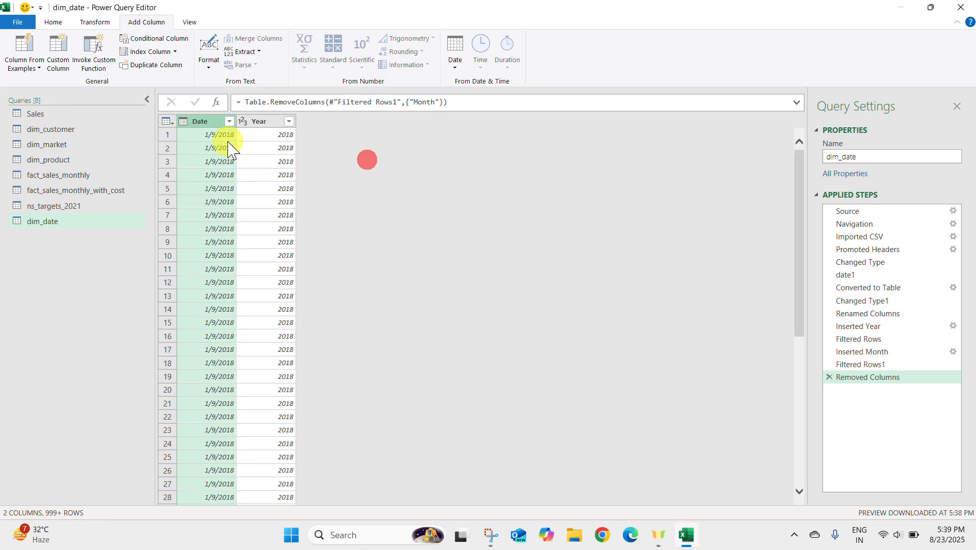
# Step: Change the Date column's type to Text and add a column extracting the text after the "/" delimiter
pyautogui.click(183, 121)
pyautogui.click(236, 257)
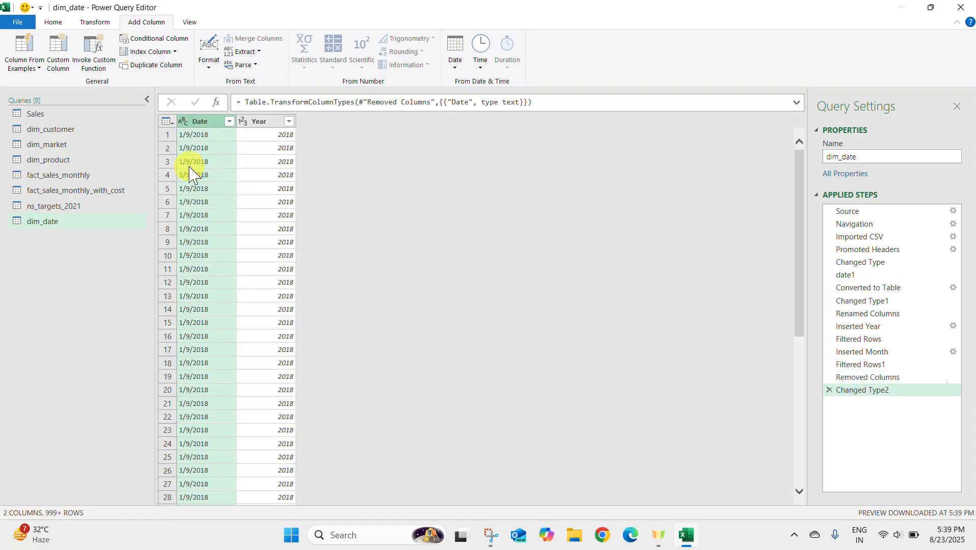
pyautogui.click(253, 57)
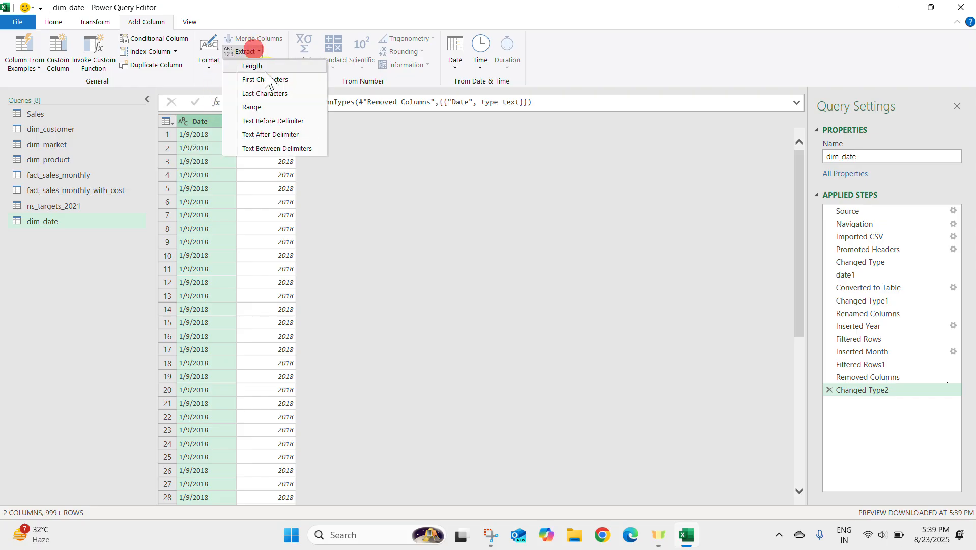
pyautogui.click(294, 138)
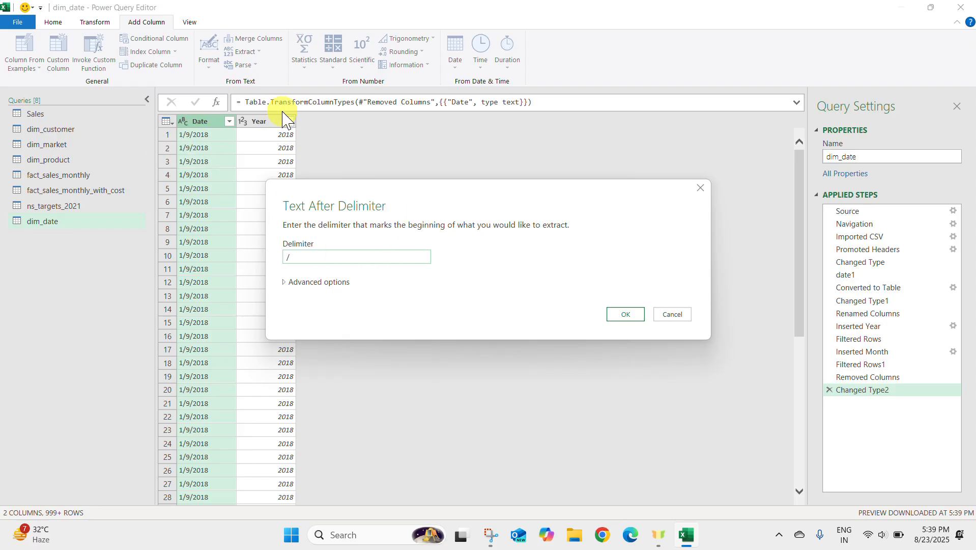
pyautogui.click(626, 313)
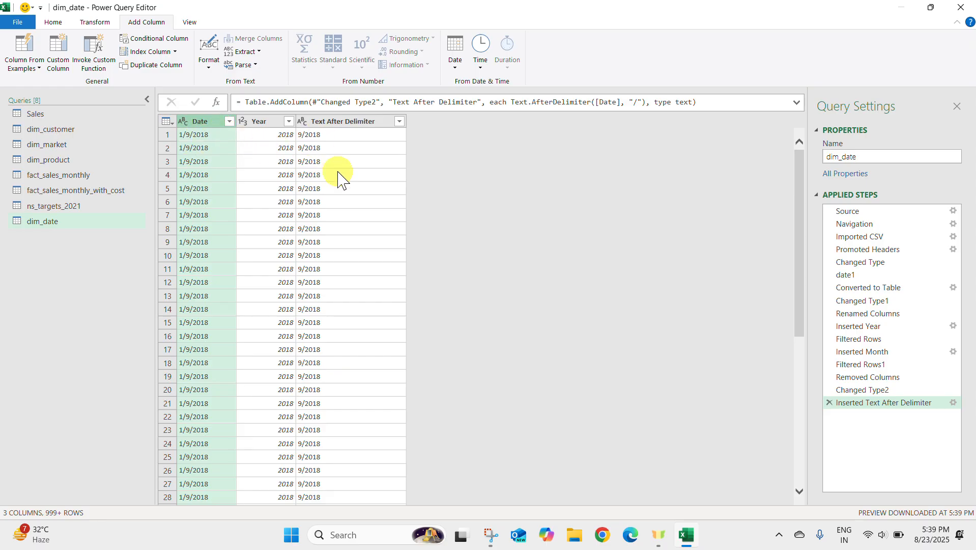
# Step: Load all filter values of the Text After Delimiter column, look through them, and apply the filter with every value selected
pyautogui.click(400, 121)
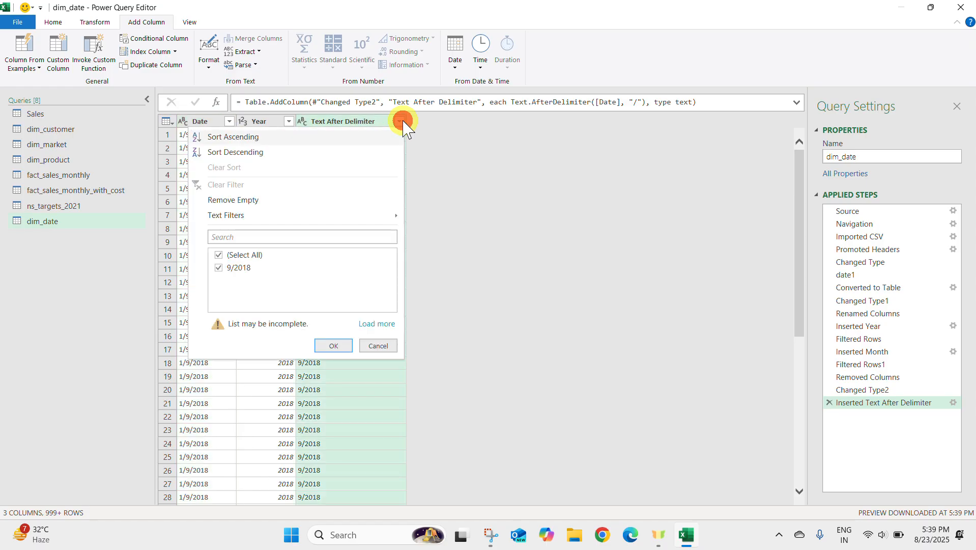
pyautogui.click(377, 324)
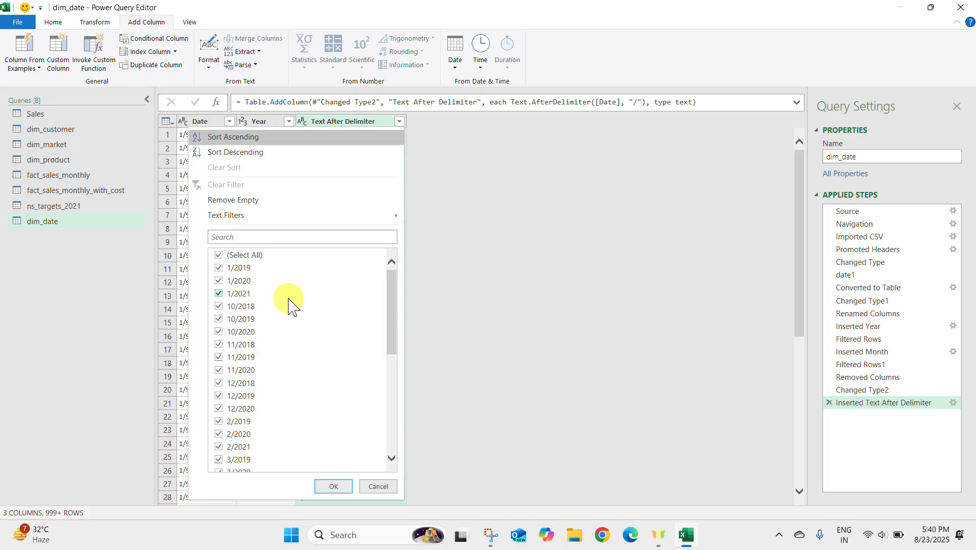
pyautogui.scroll(-7, 253, 305)
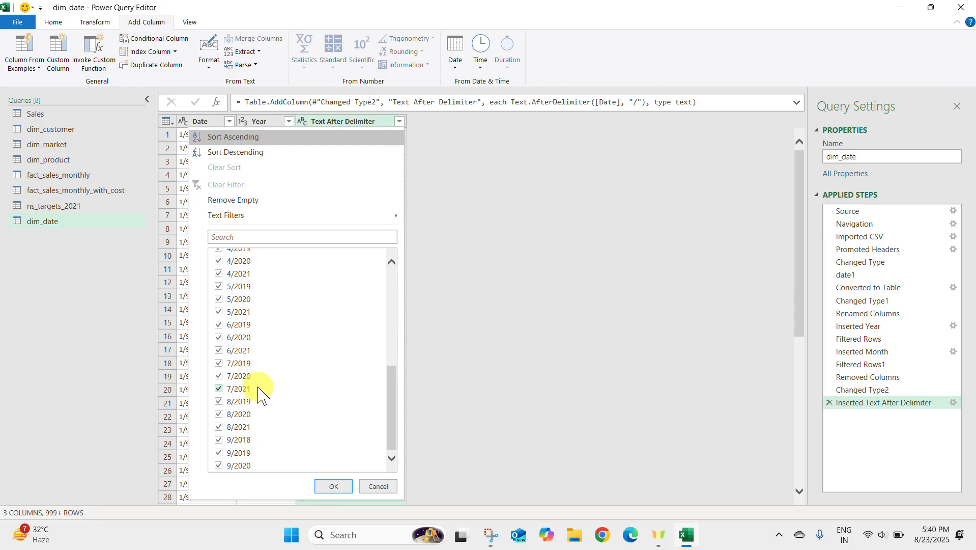
pyautogui.scroll(7, 262, 283)
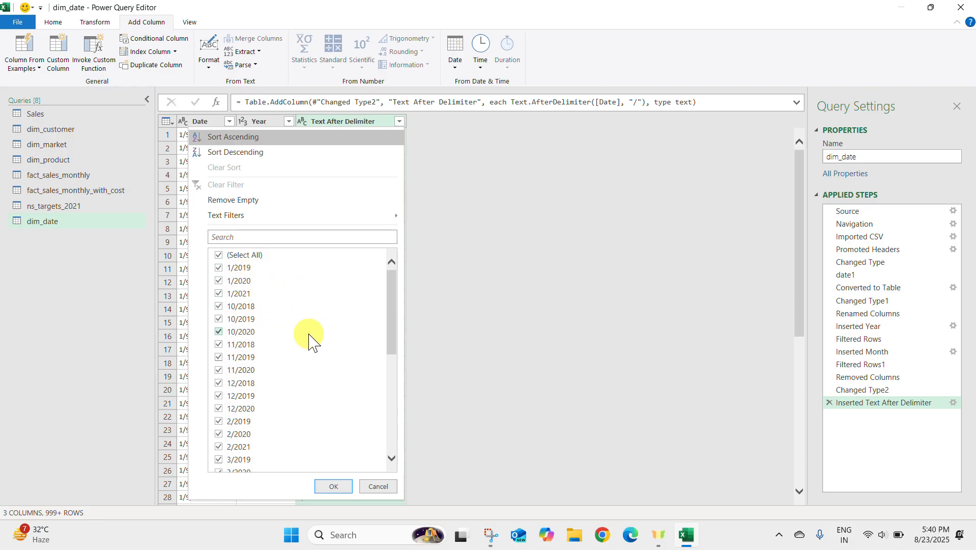
pyautogui.scroll(-7, 283, 332)
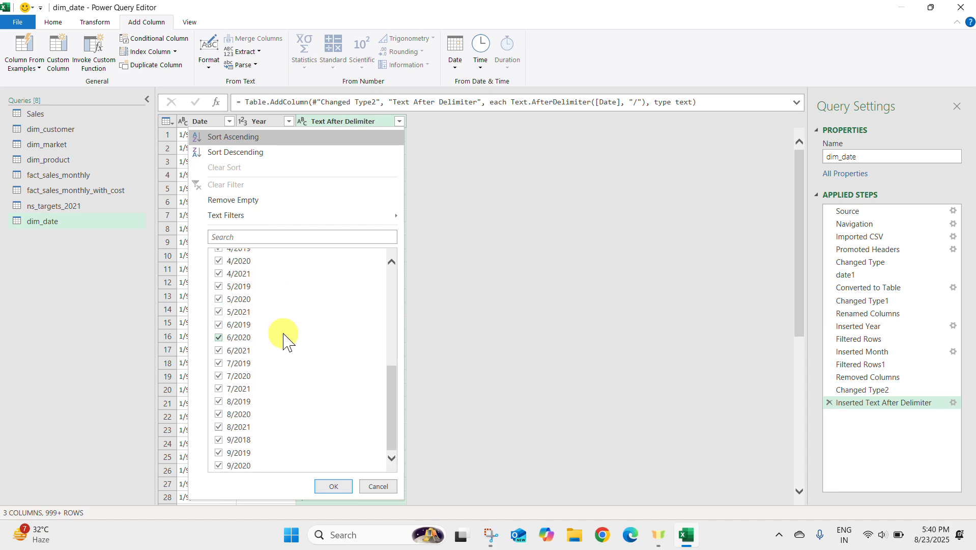
pyautogui.click(342, 484)
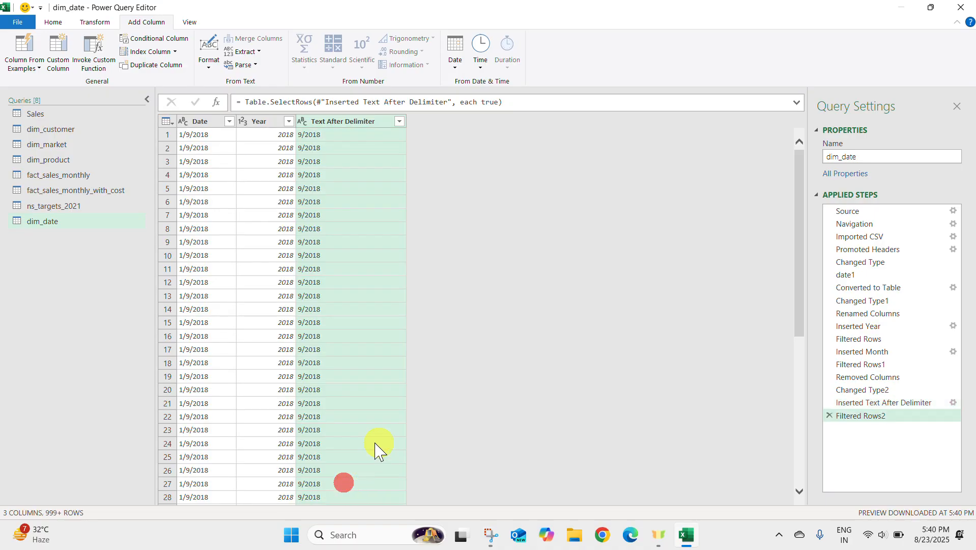
# Step: Try adding a column with the text between "." and "/" from the Text After Delimiter column, and remove that column
pyautogui.rightClick(326, 122)
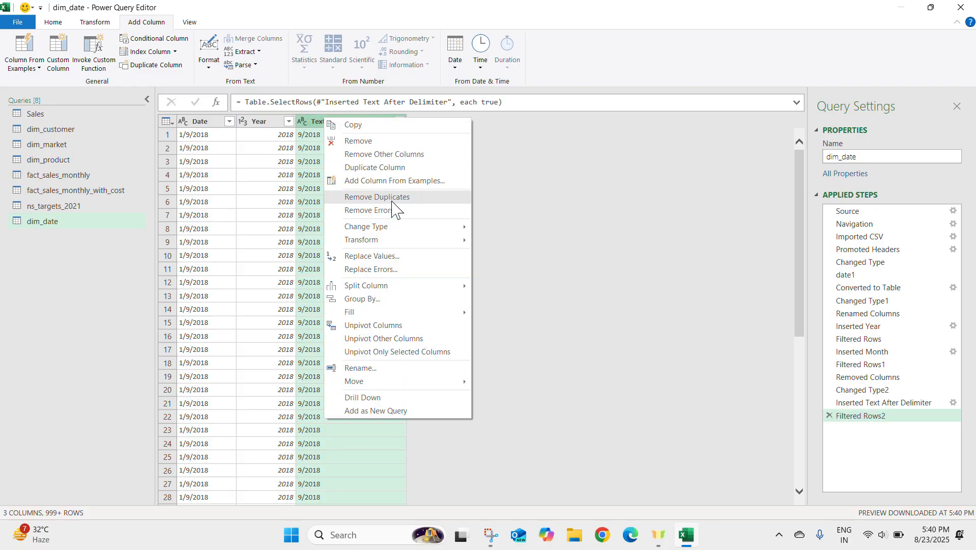
pyautogui.click(258, 51)
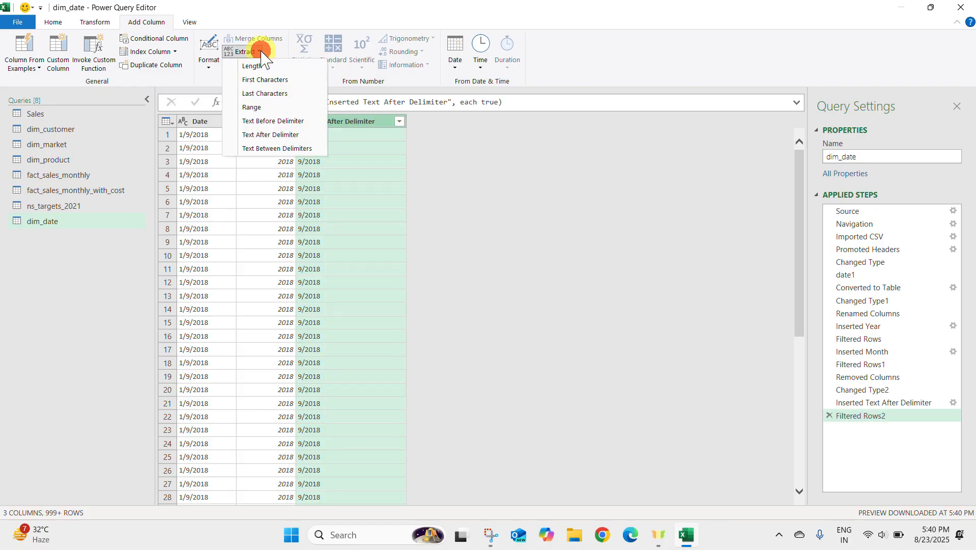
pyautogui.click(282, 136)
pyautogui.click(284, 148)
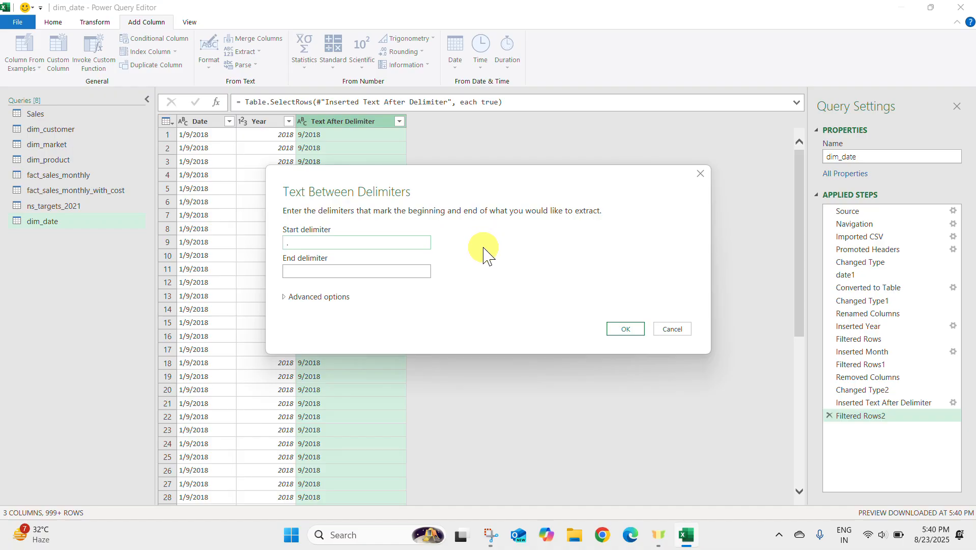
pyautogui.write('.')
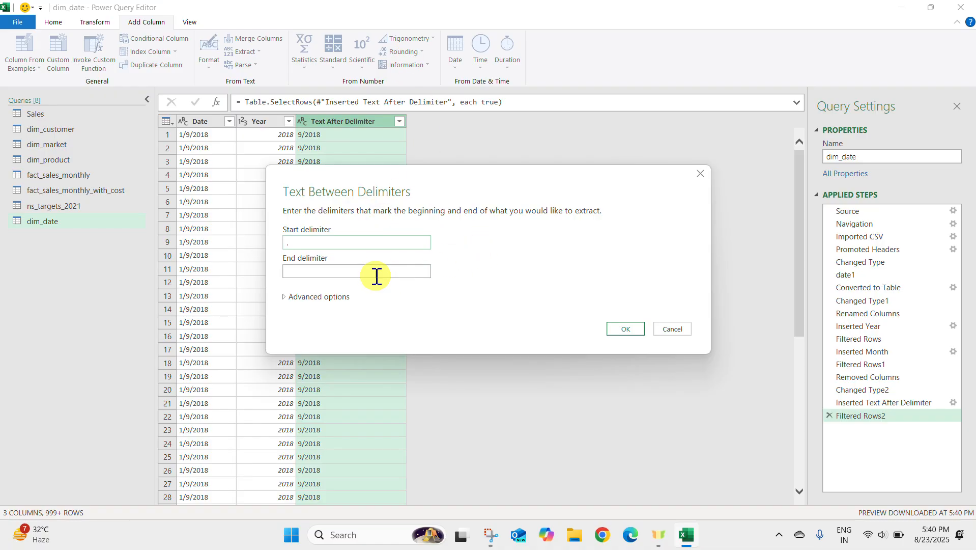
pyautogui.click(375, 272)
pyautogui.write('/')
pyautogui.click(625, 328)
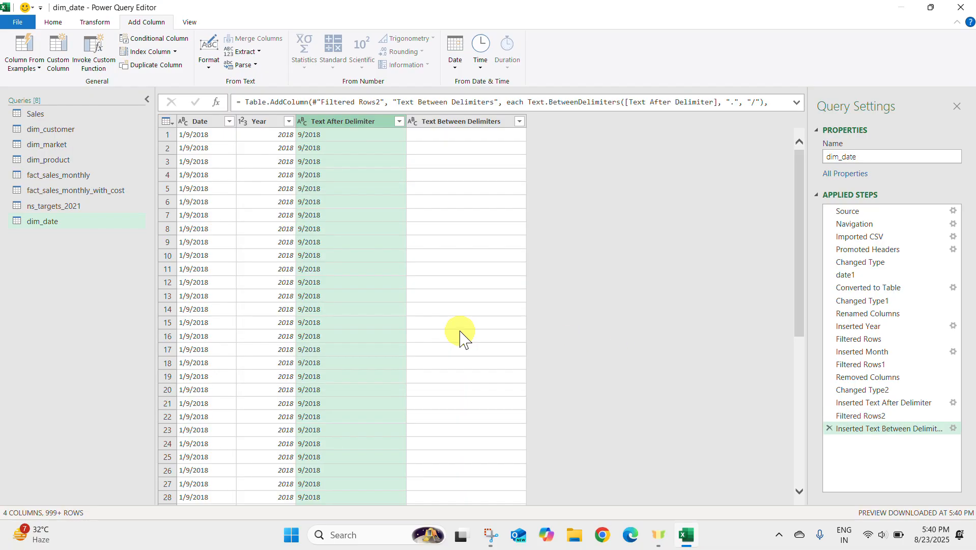
pyautogui.click(420, 18)
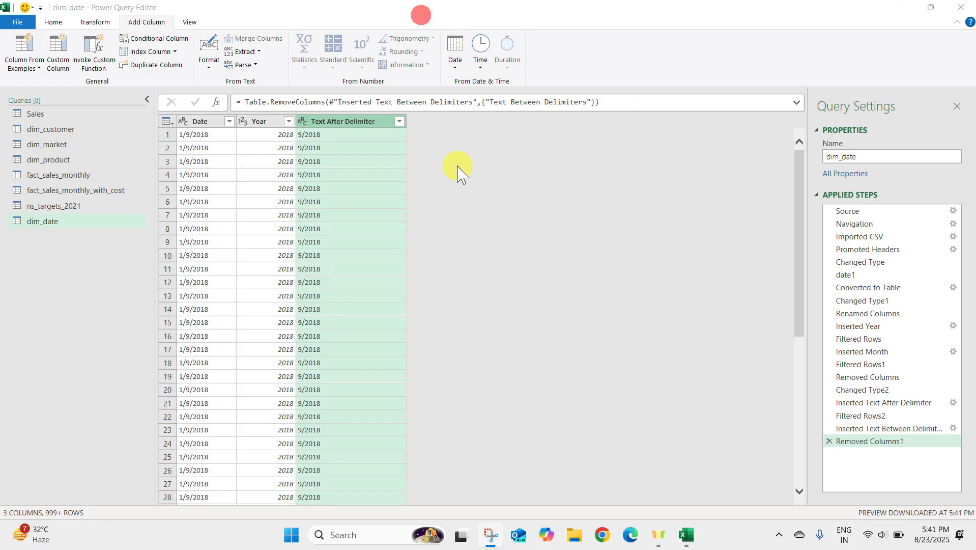
# Step: Change the data type of the Text After Delimiter column to Date
pyautogui.click(339, 130)
pyautogui.click(302, 120)
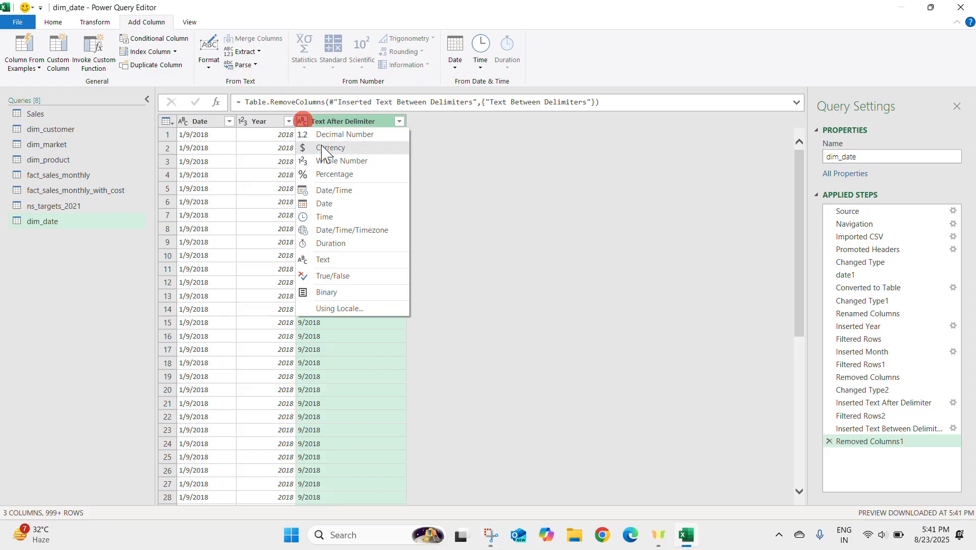
pyautogui.click(346, 203)
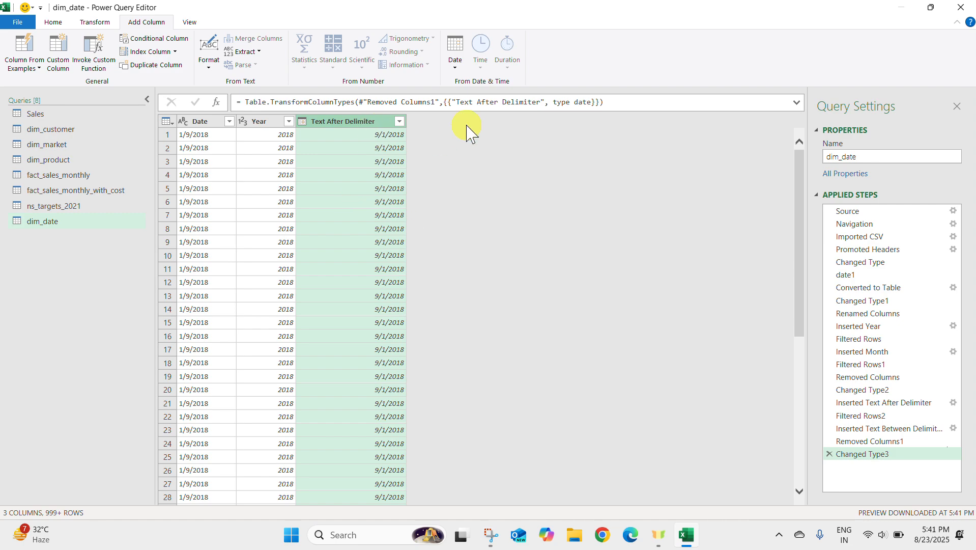
# Step: Add a Quarter of Year column to dim_date, derived from the Text After Delimiter column
pyautogui.click(455, 47)
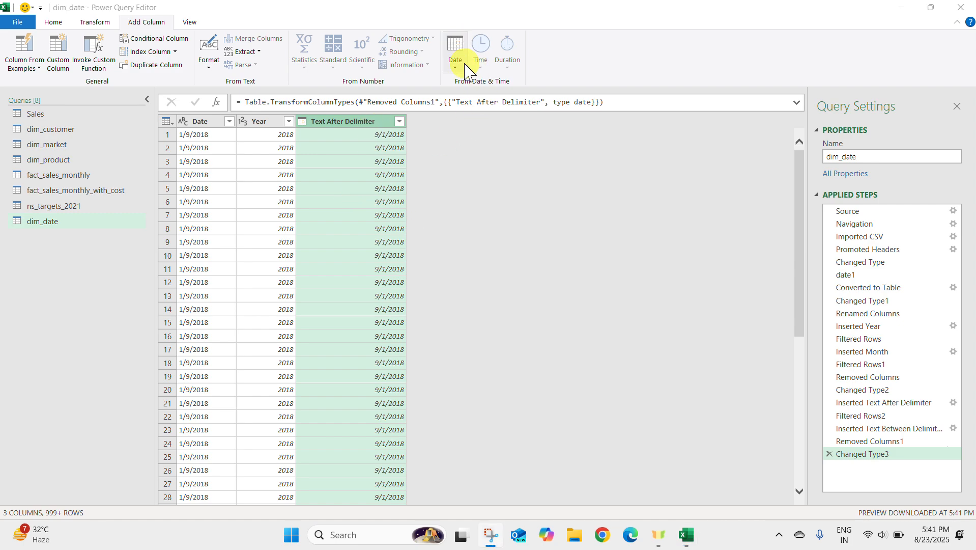
pyautogui.click(460, 65)
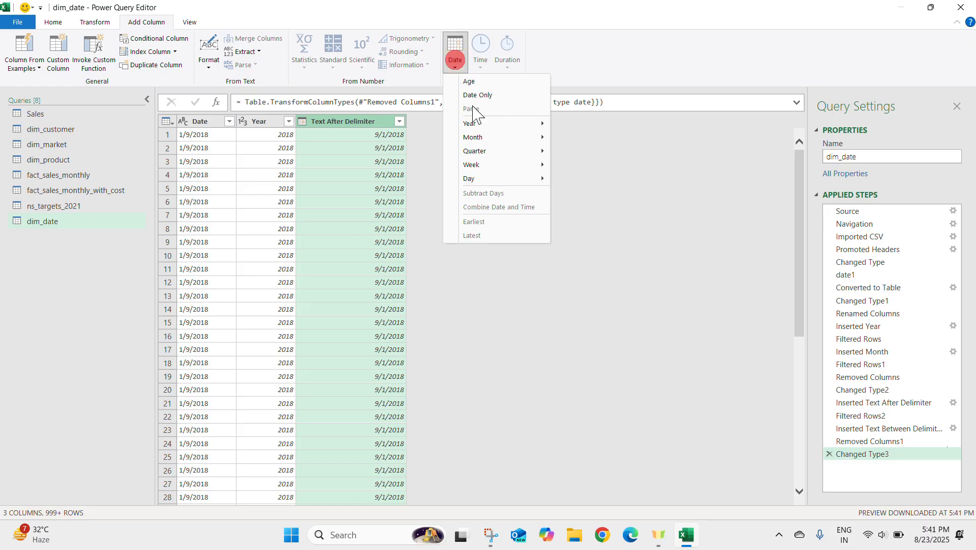
pyautogui.moveTo(484, 152)
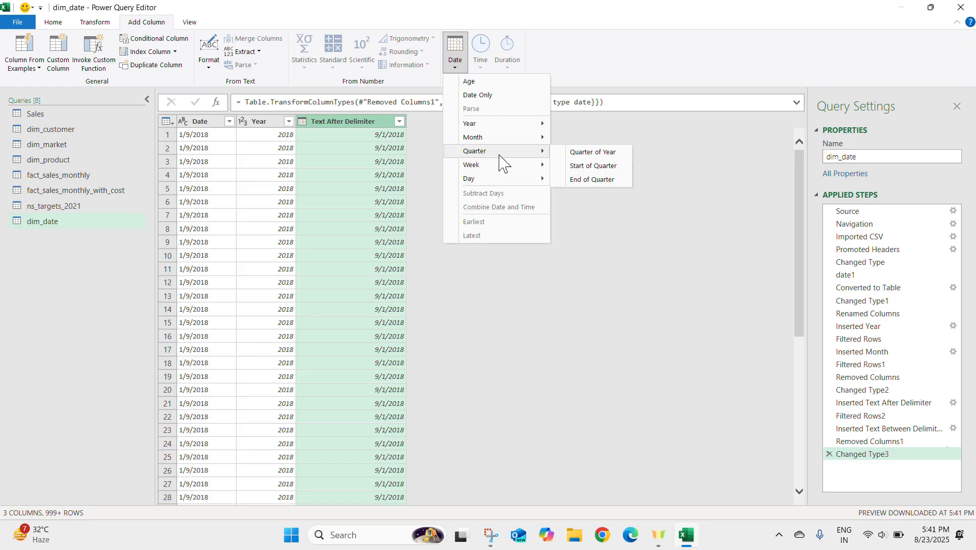
pyautogui.click(581, 153)
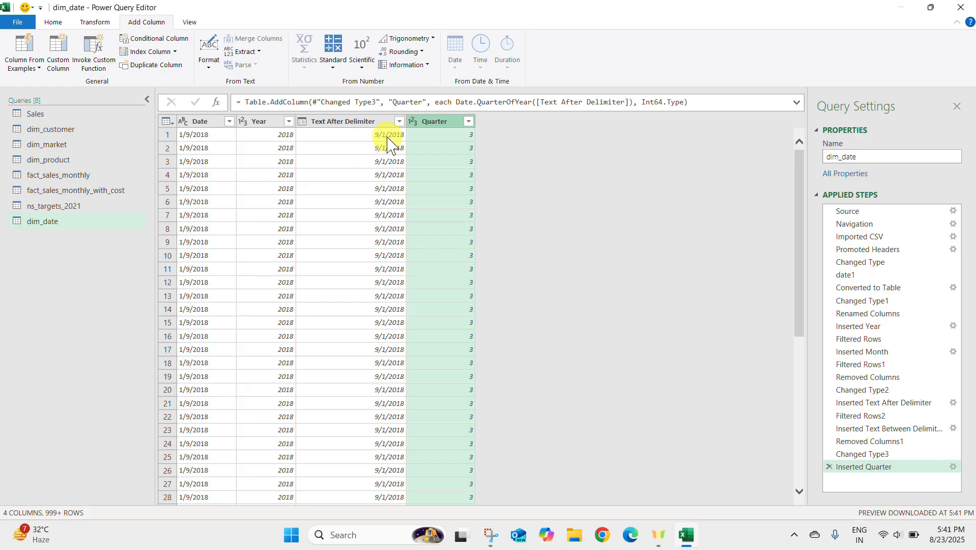
# Step: Load all filter values of the Quarter column and apply the filter with every quarter selected
pyautogui.click(468, 121)
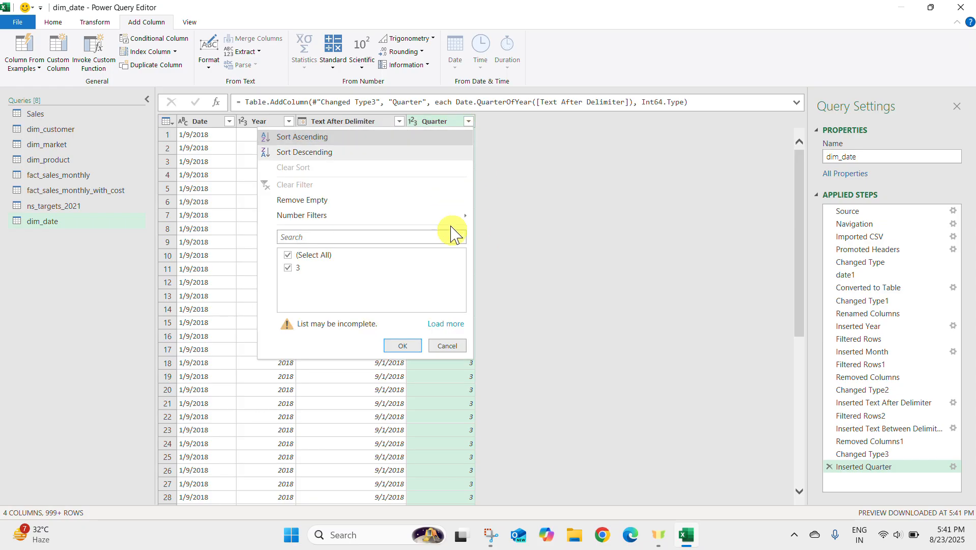
pyautogui.click(446, 323)
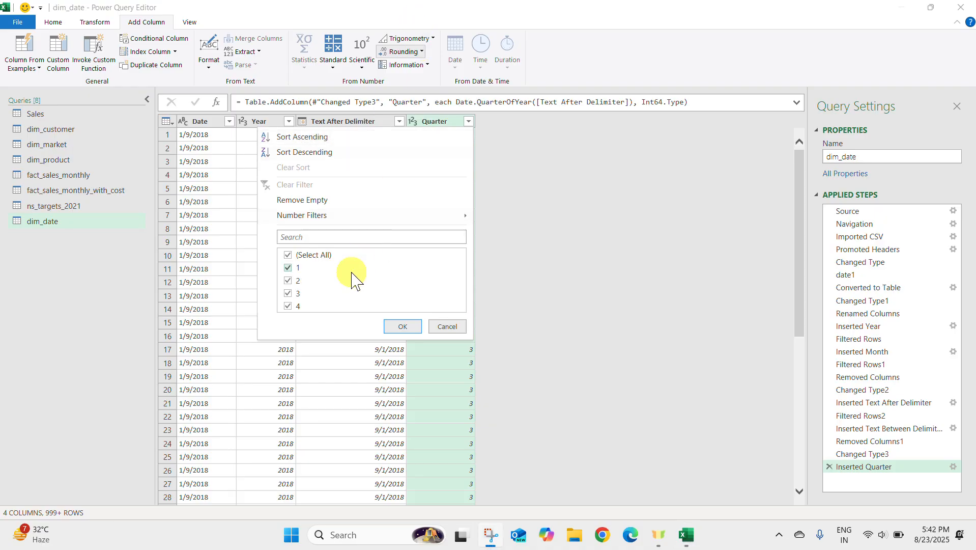
pyautogui.click(412, 329)
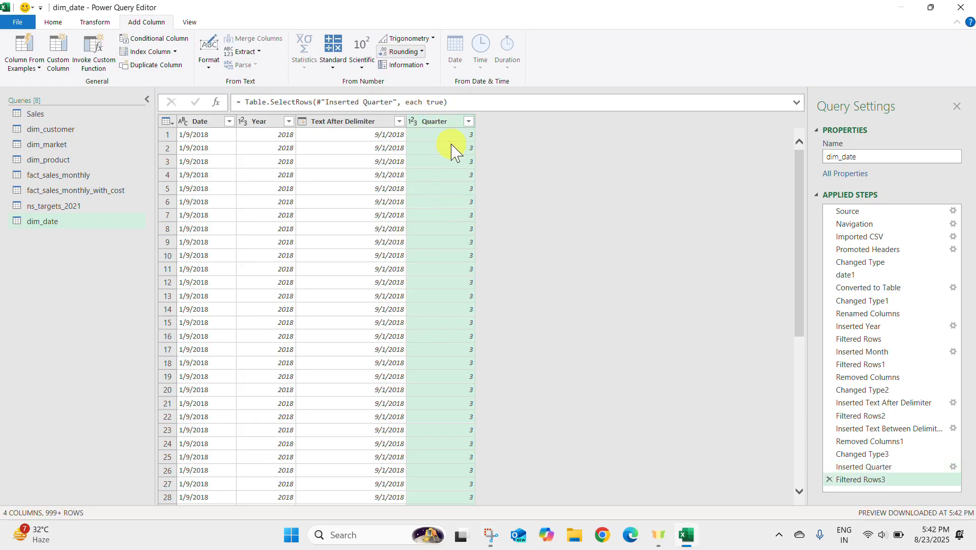
# Step: Remove the Text After Delimiter column from dim_date and change the data type of the Year column to Text
pyautogui.click(358, 121)
pyautogui.rightClick(362, 121)
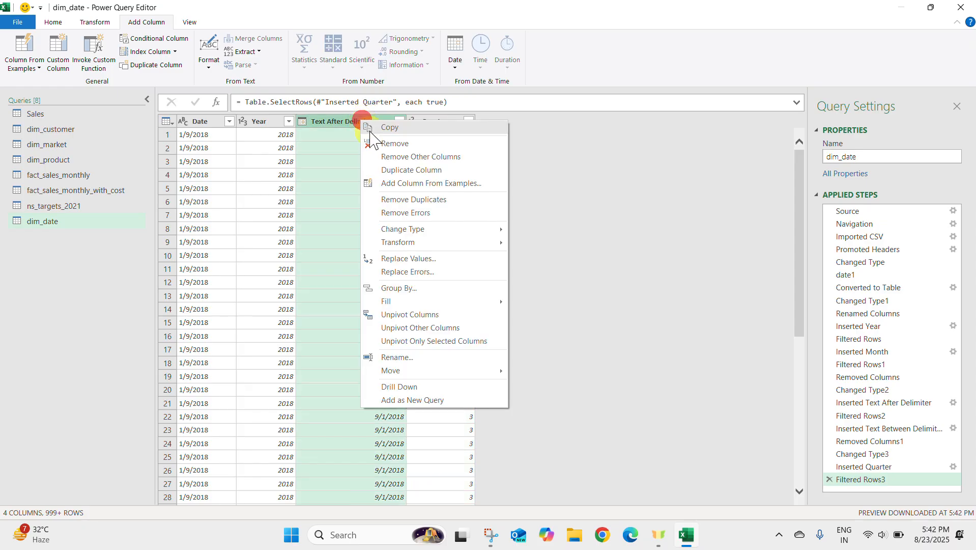
pyautogui.click(386, 145)
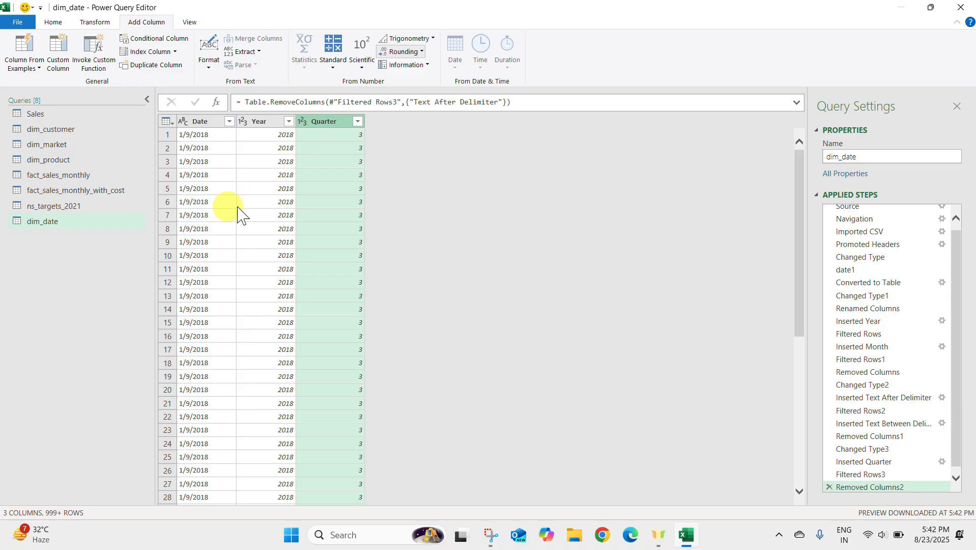
pyautogui.click(243, 121)
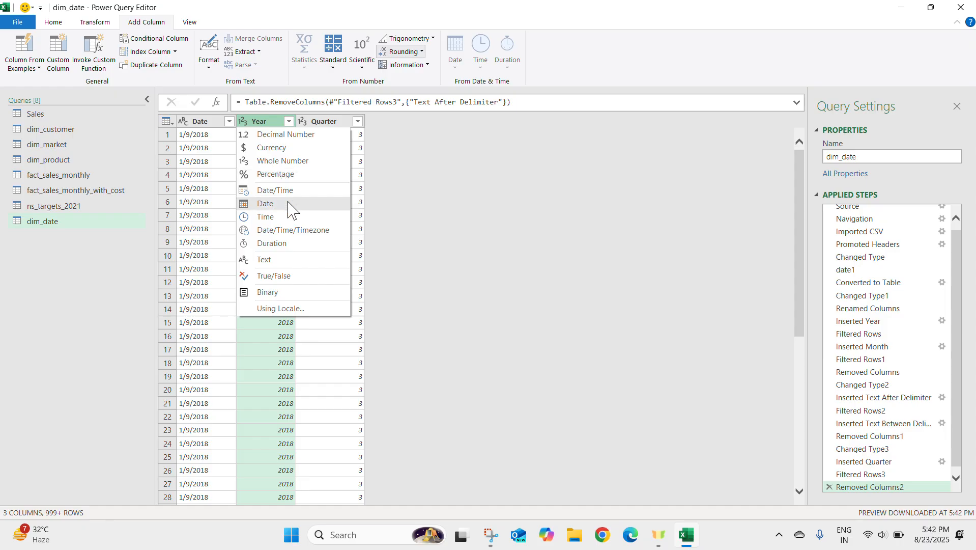
pyautogui.click(286, 260)
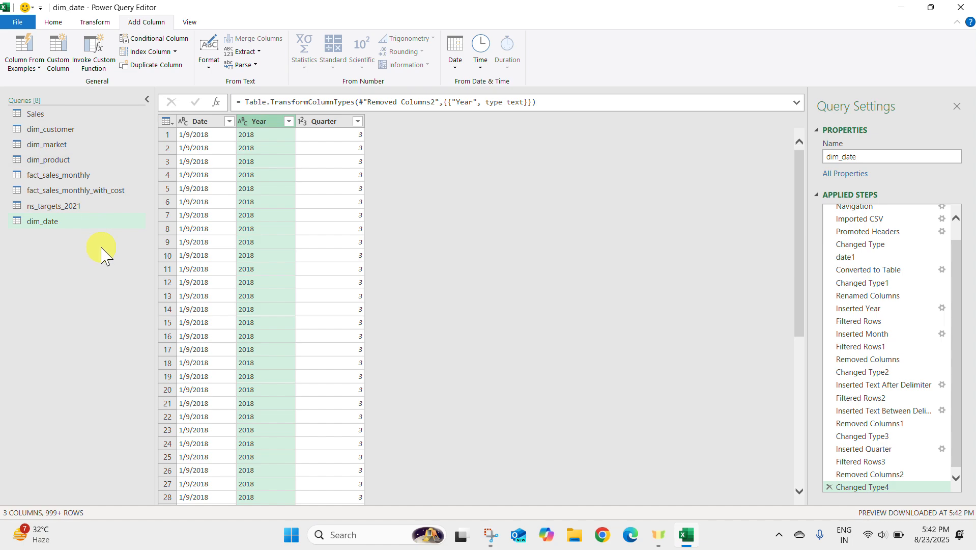
# Step: Close and load the dim_date query as a connection only, adding its data to the Data Model
pyautogui.click(53, 22)
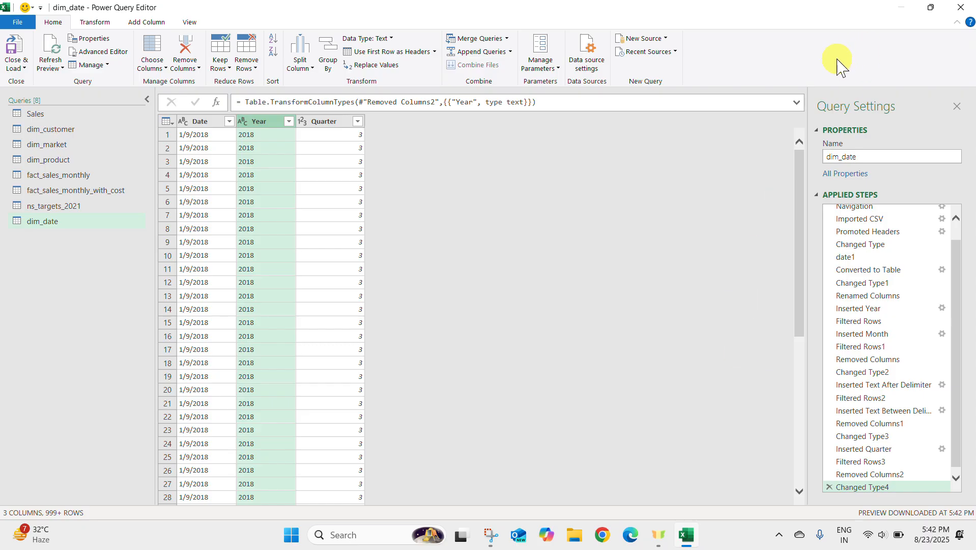
pyautogui.click(906, 7)
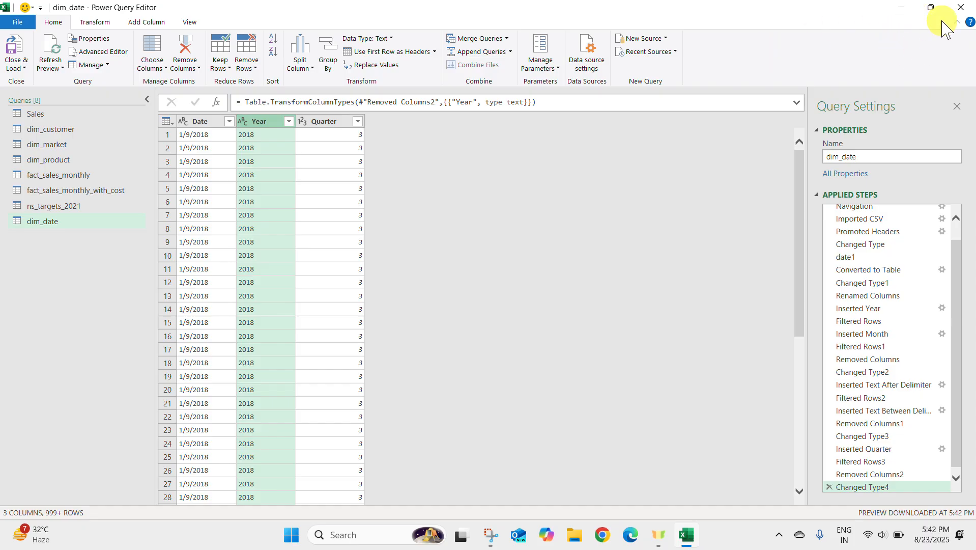
pyautogui.click(15, 66)
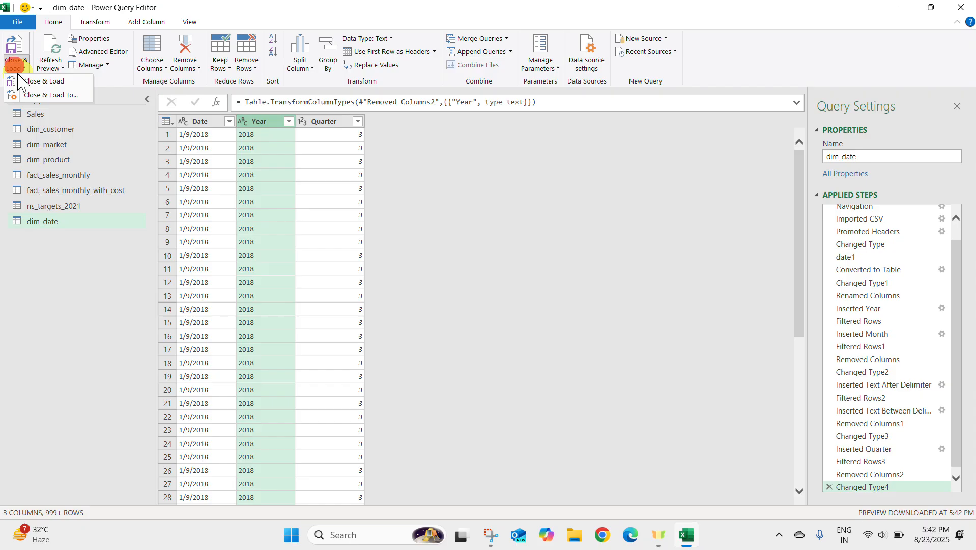
pyautogui.click(56, 83)
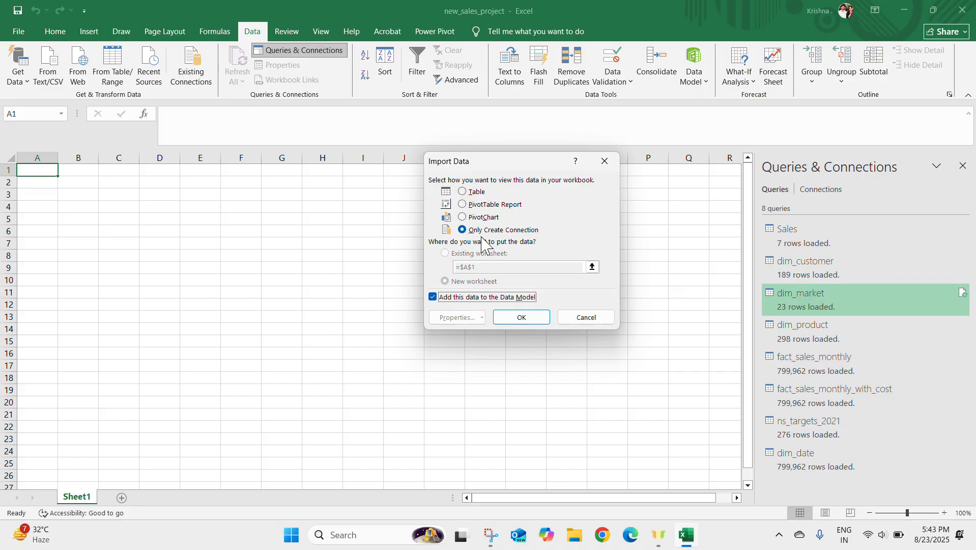
pyautogui.click(522, 318)
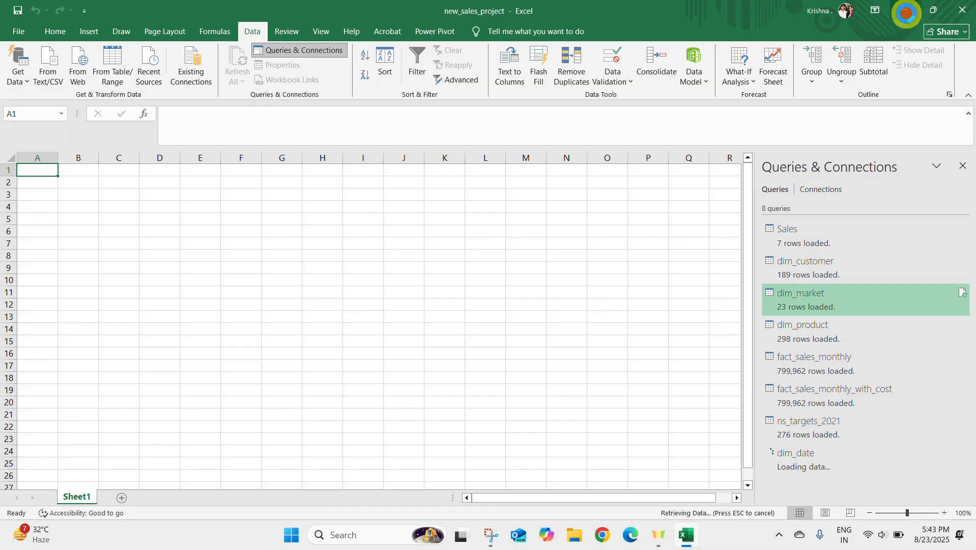
# Step: Review steps 2 and 3 in the Steps text file on the desktop, and return to the new_sales_project workbook in Excel
pyautogui.click(905, 11)
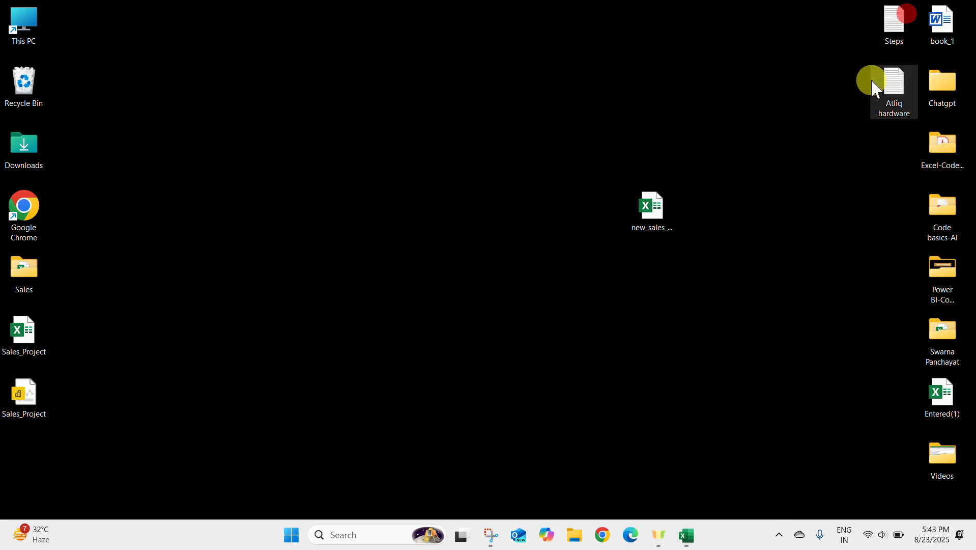
pyautogui.doubleClick(900, 30)
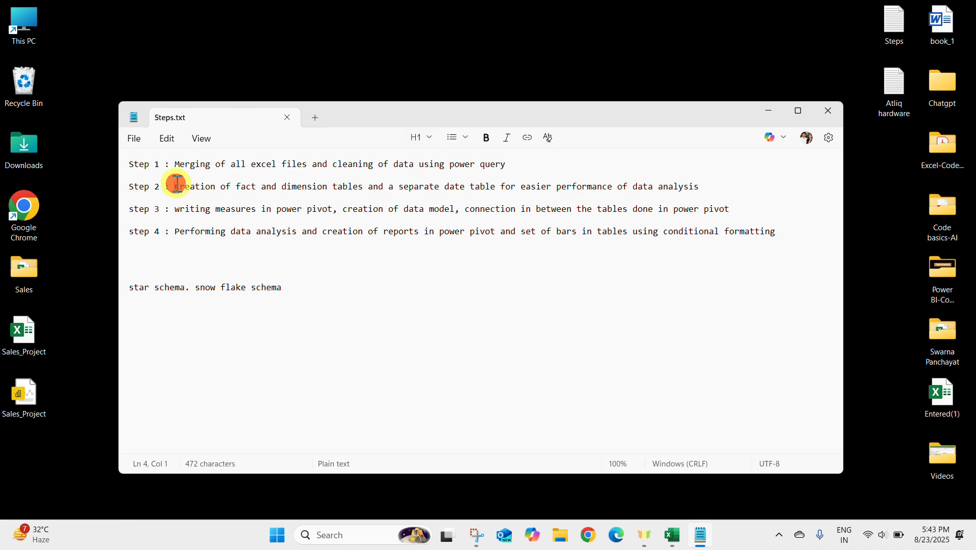
pyautogui.moveTo(176, 183); pyautogui.dragTo(710, 186)
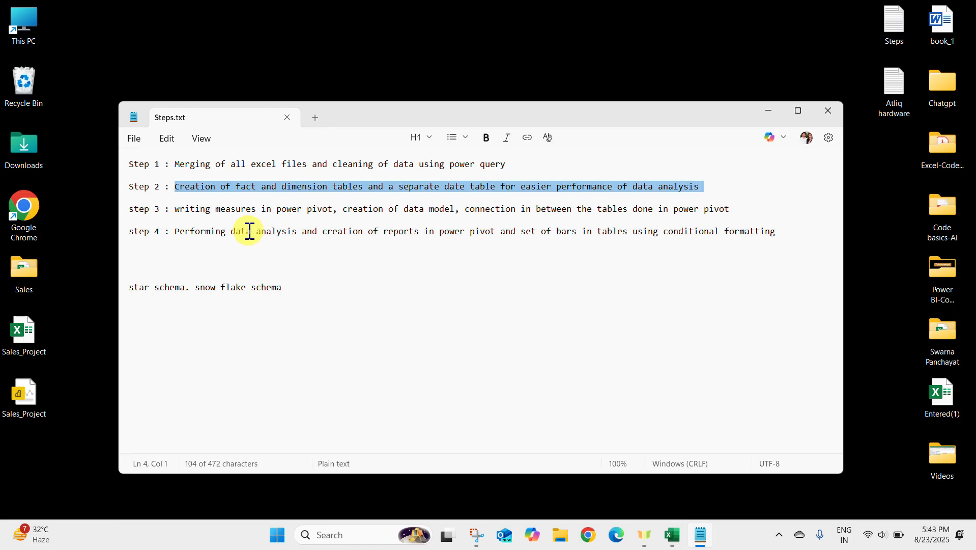
pyautogui.moveTo(176, 210); pyautogui.dragTo(725, 209)
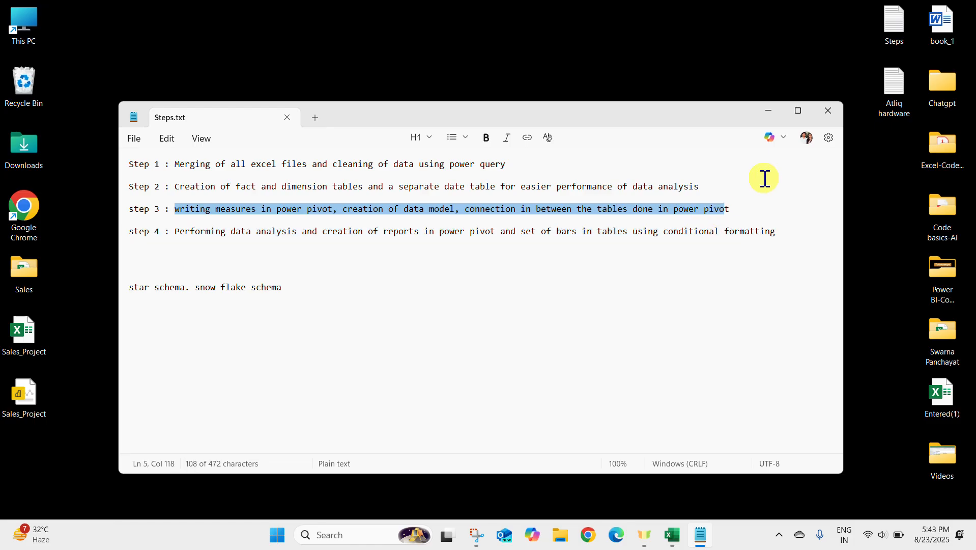
pyautogui.click(838, 110)
pyautogui.click(687, 534)
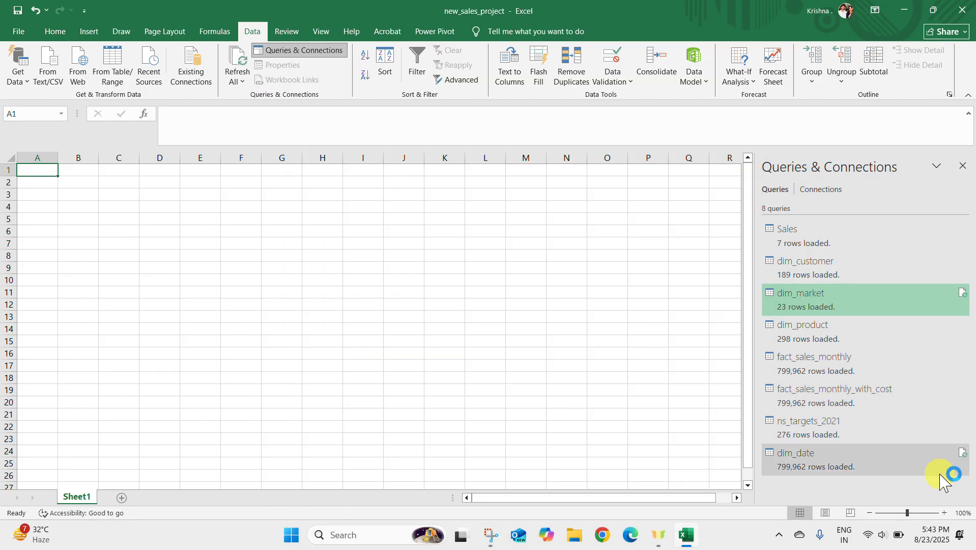
# Step: Close the Queries & Connections pane and save the new_sales_project workbook
pyautogui.moveTo(859, 471)
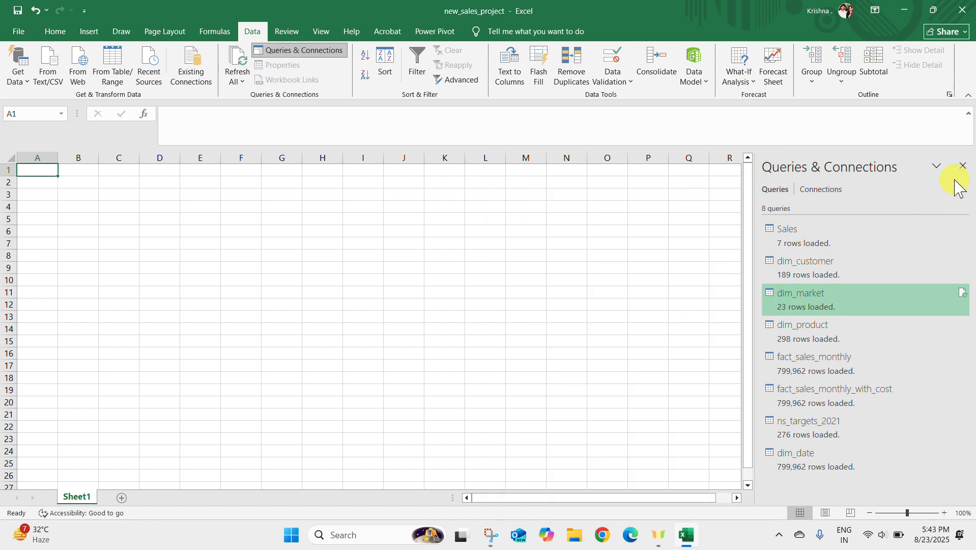
pyautogui.click(962, 166)
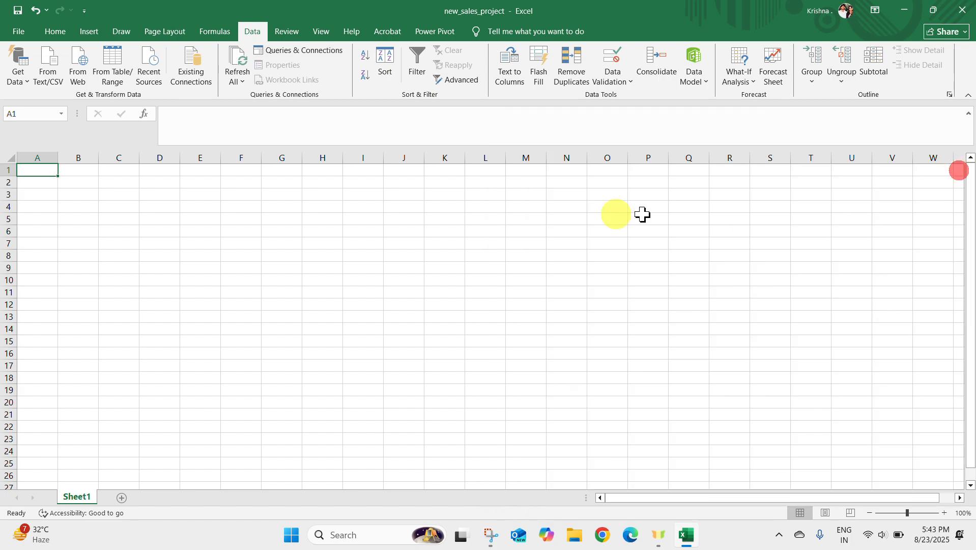
pyautogui.click(18, 10)
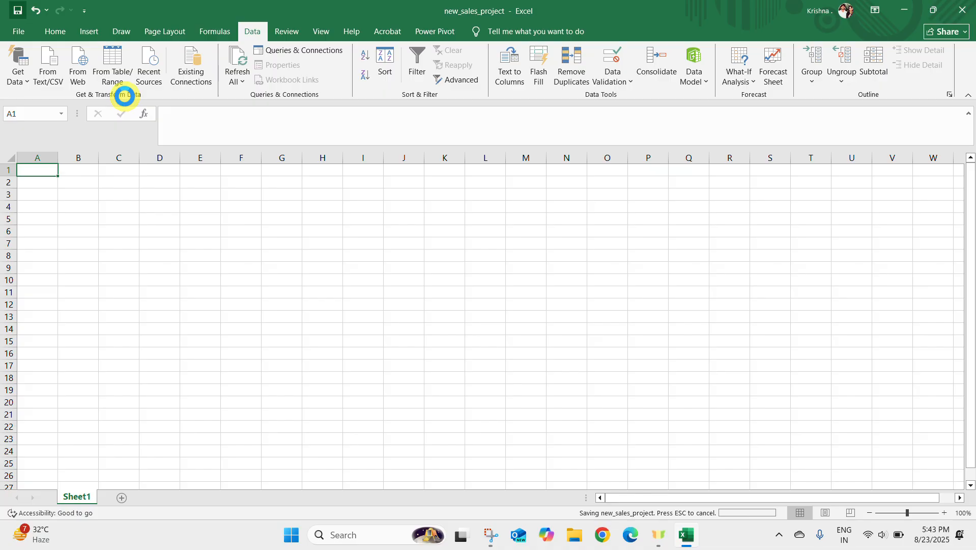